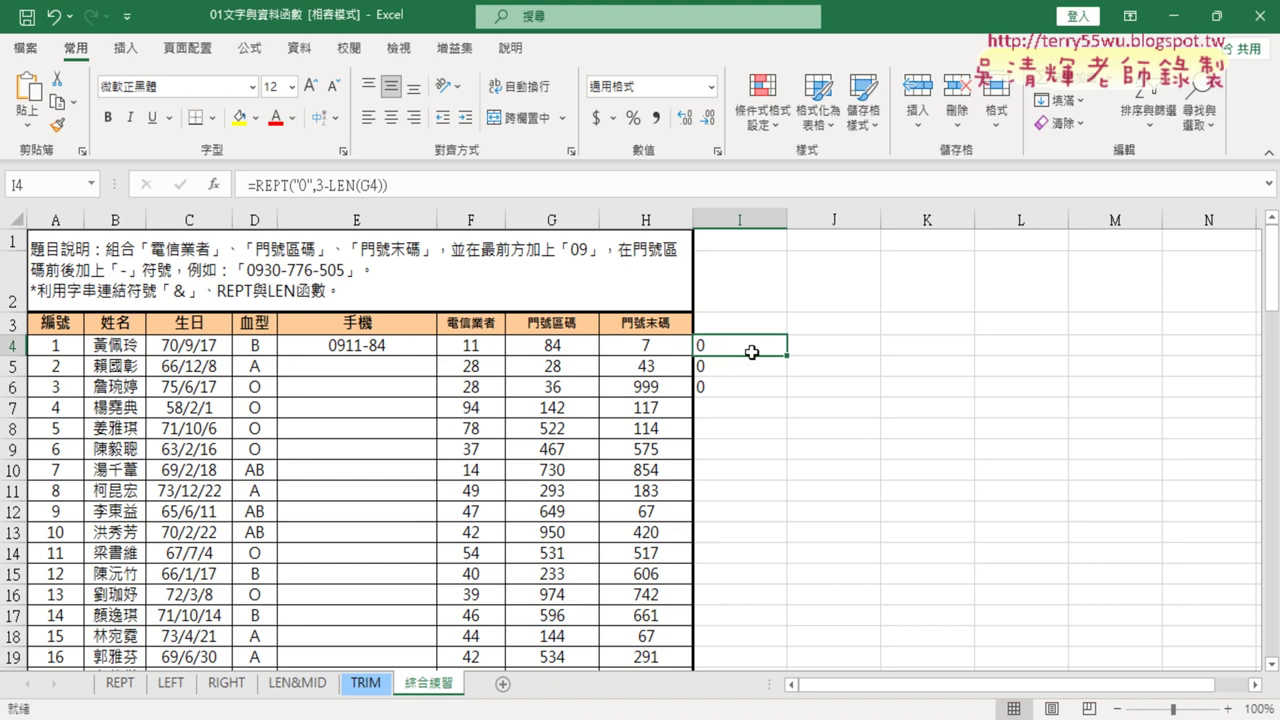
- Inspect the Number_times argument of I4's REPT formula and draw an arrow from I4 to E4
left_click(296, 186)
left_click(213, 185)
left_click(955, 303)
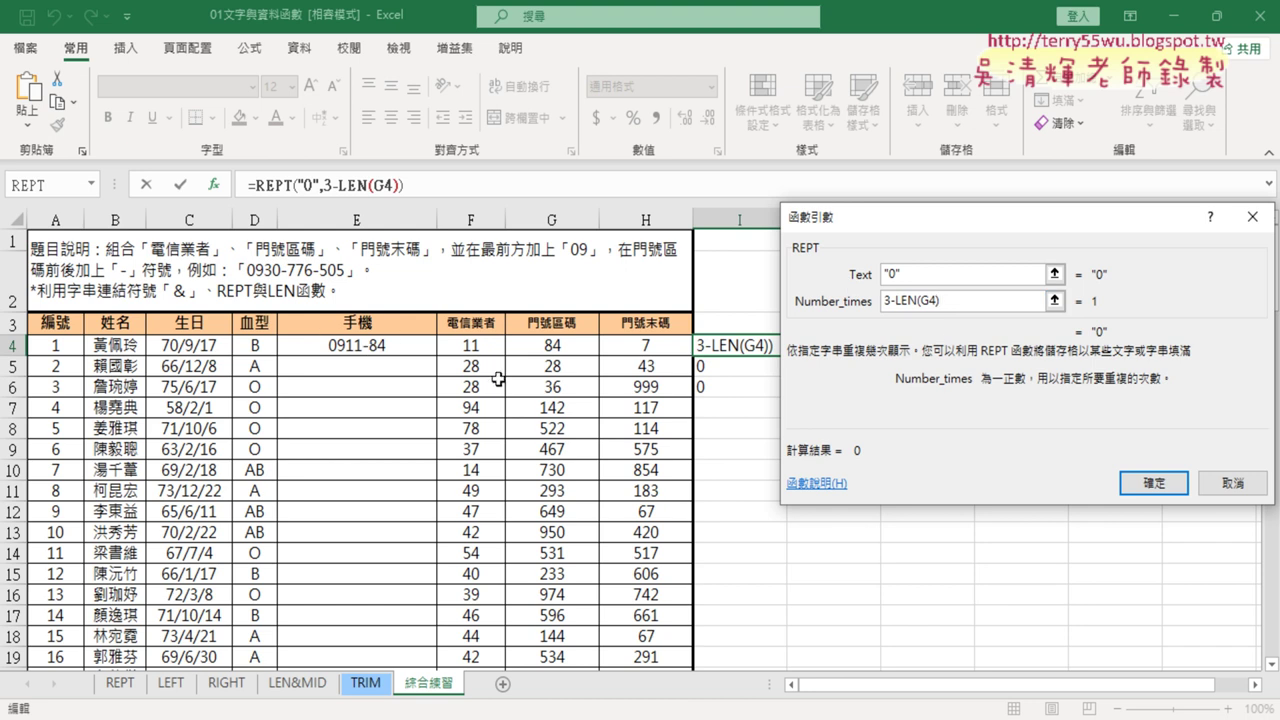
left_click(1220, 484)
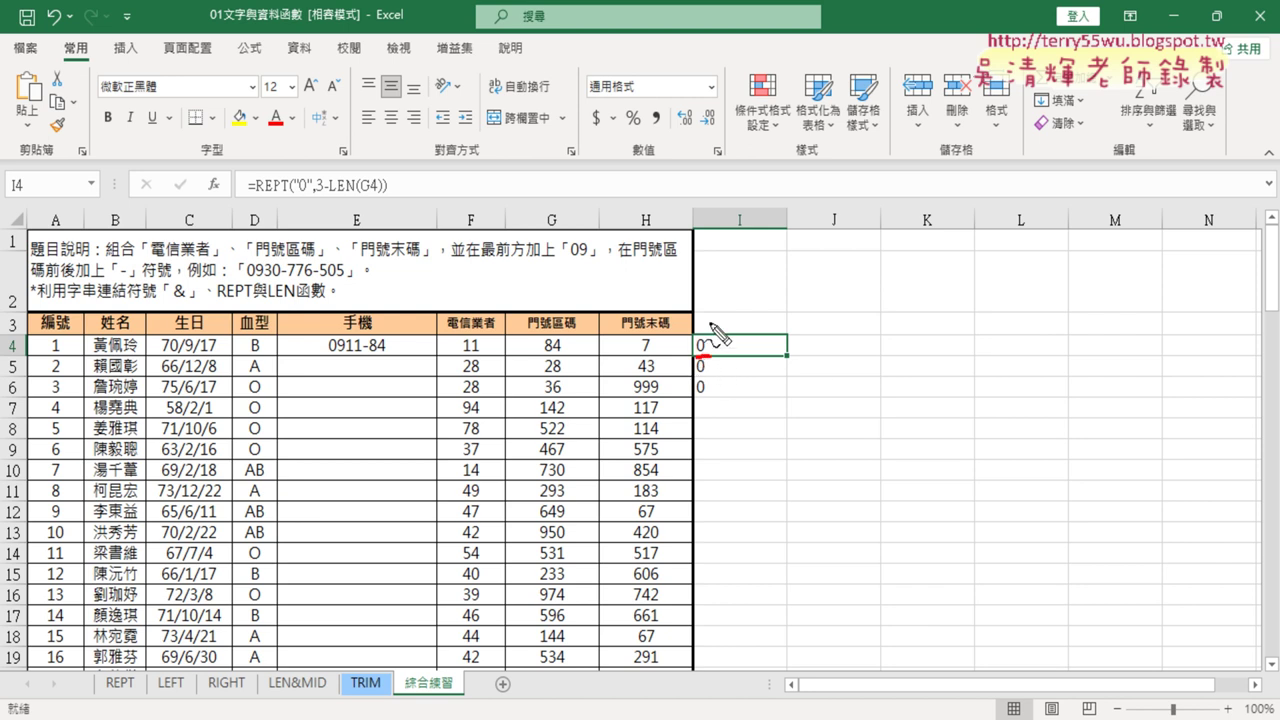
mouse_move(710, 323)
left_mouse_down()
mouse_move(548, 246)
mouse_move(398, 292)
mouse_move(372, 347)
mouse_move(455, 339)
left_mouse_up()
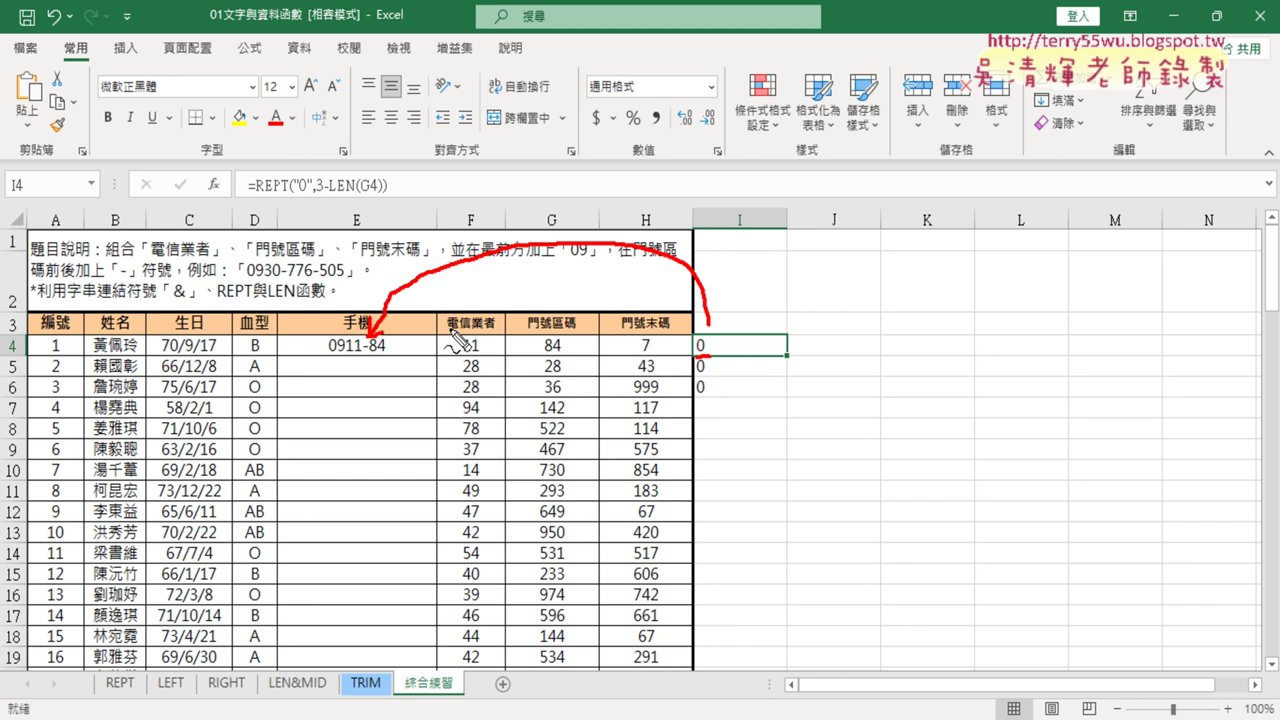
left_click(357, 347)
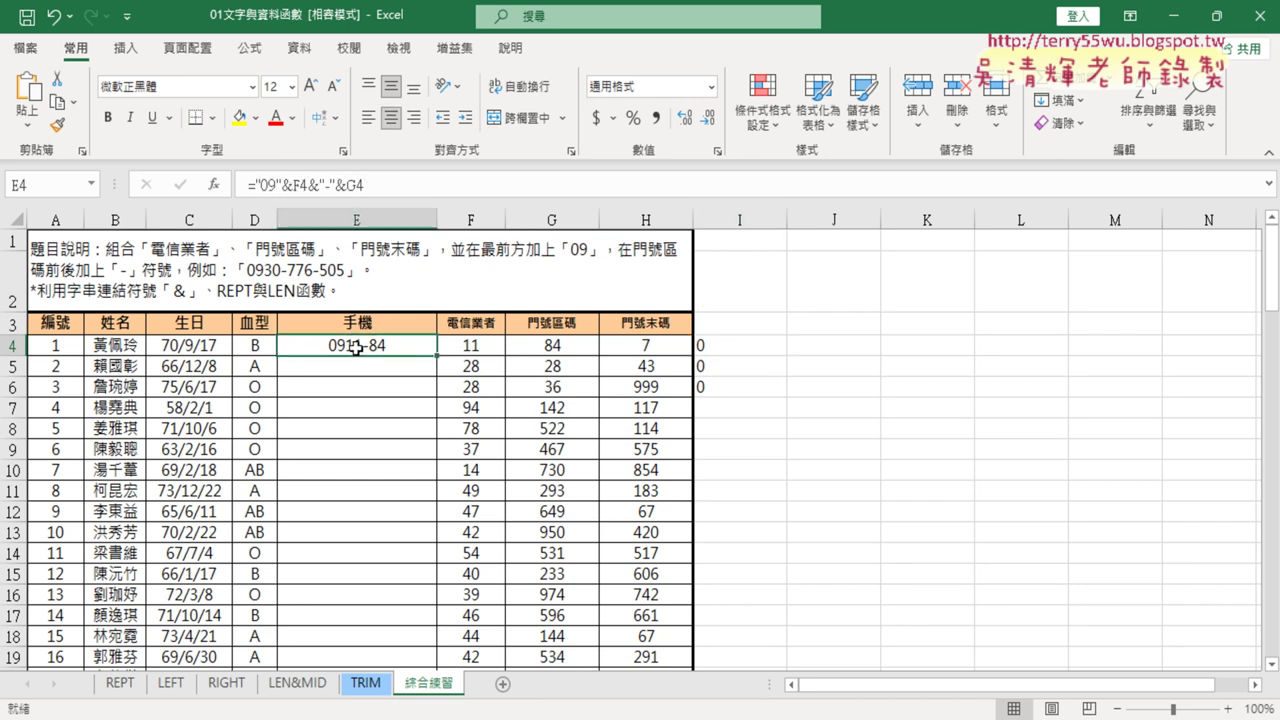
left_click(346, 185)
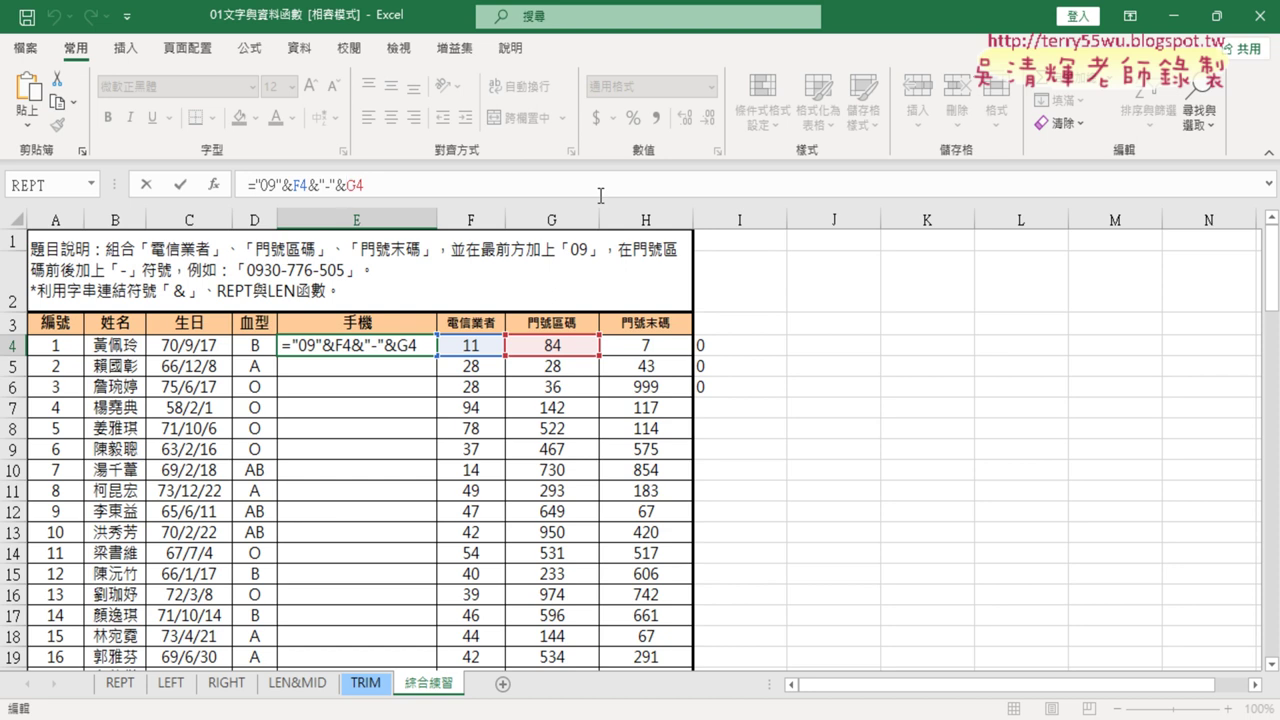
left_click(779, 349)
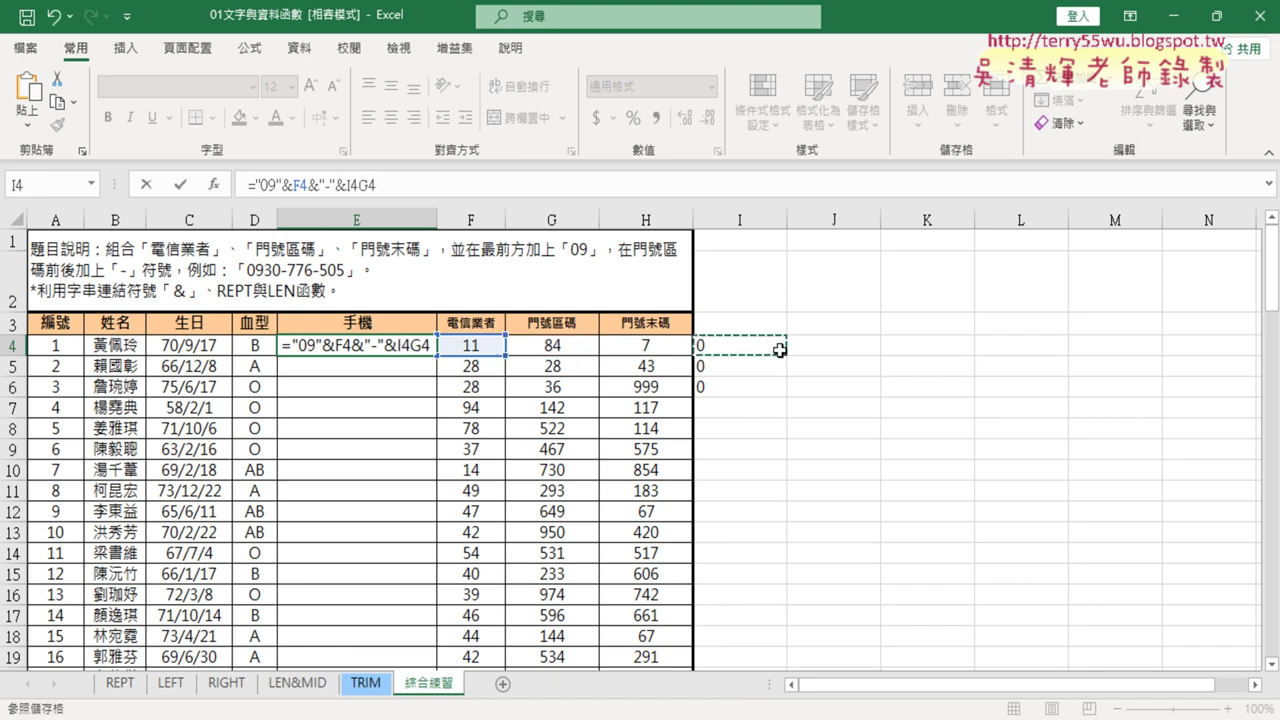
left_click(146, 184)
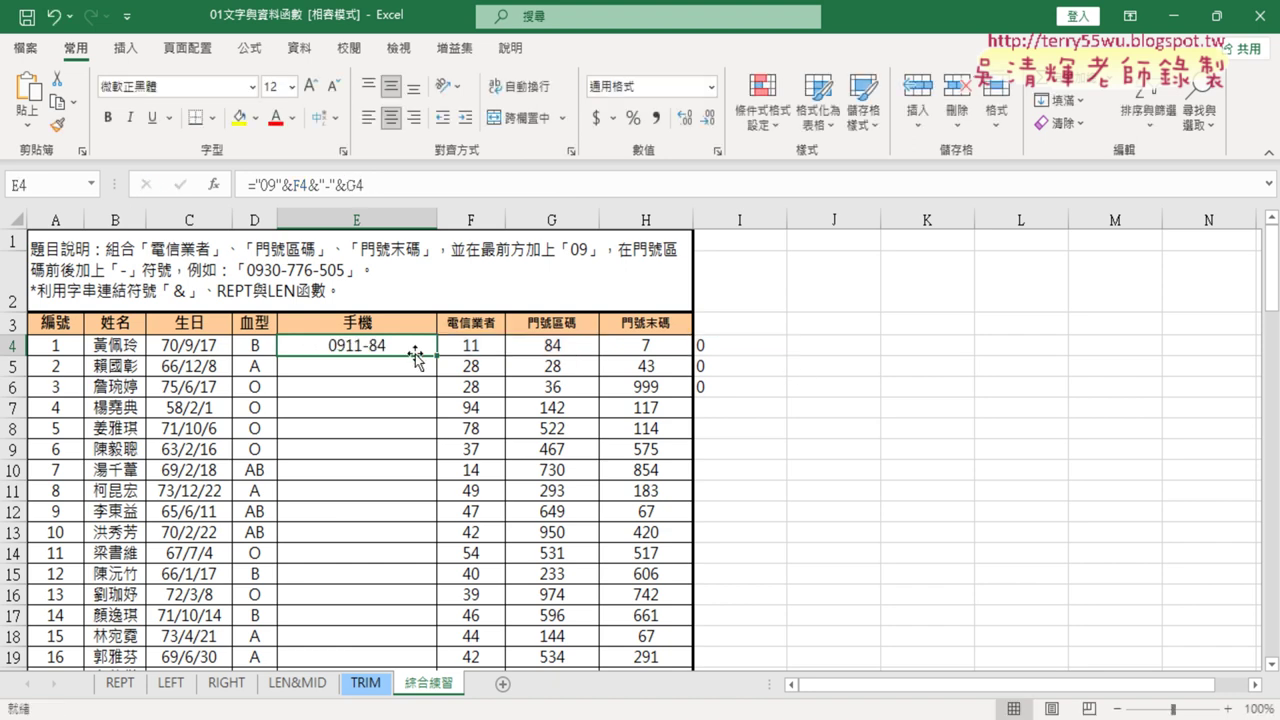
left_click(752, 350)
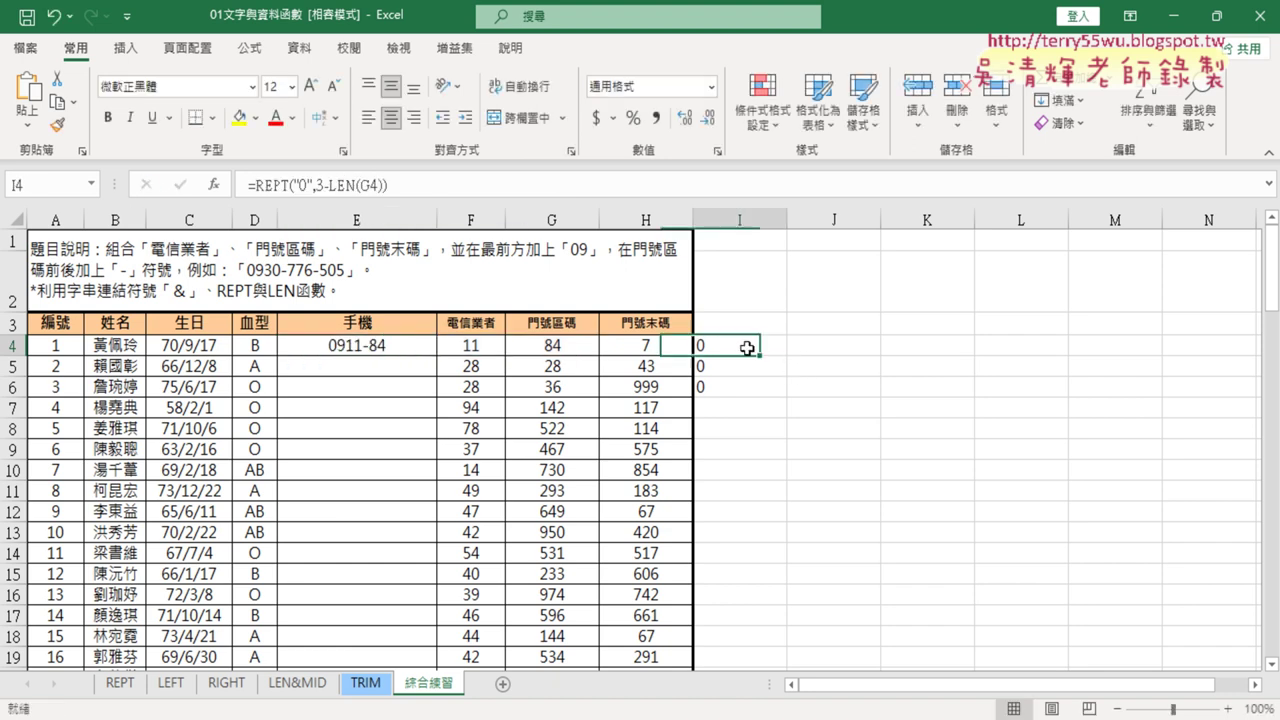
- Copy REPT("0",3-LEN(G4)) from I4's formula, leaving I4 unchanged
left_click(251, 184)
left_click_drag(255, 184, 387, 184)
right_click(349, 187)
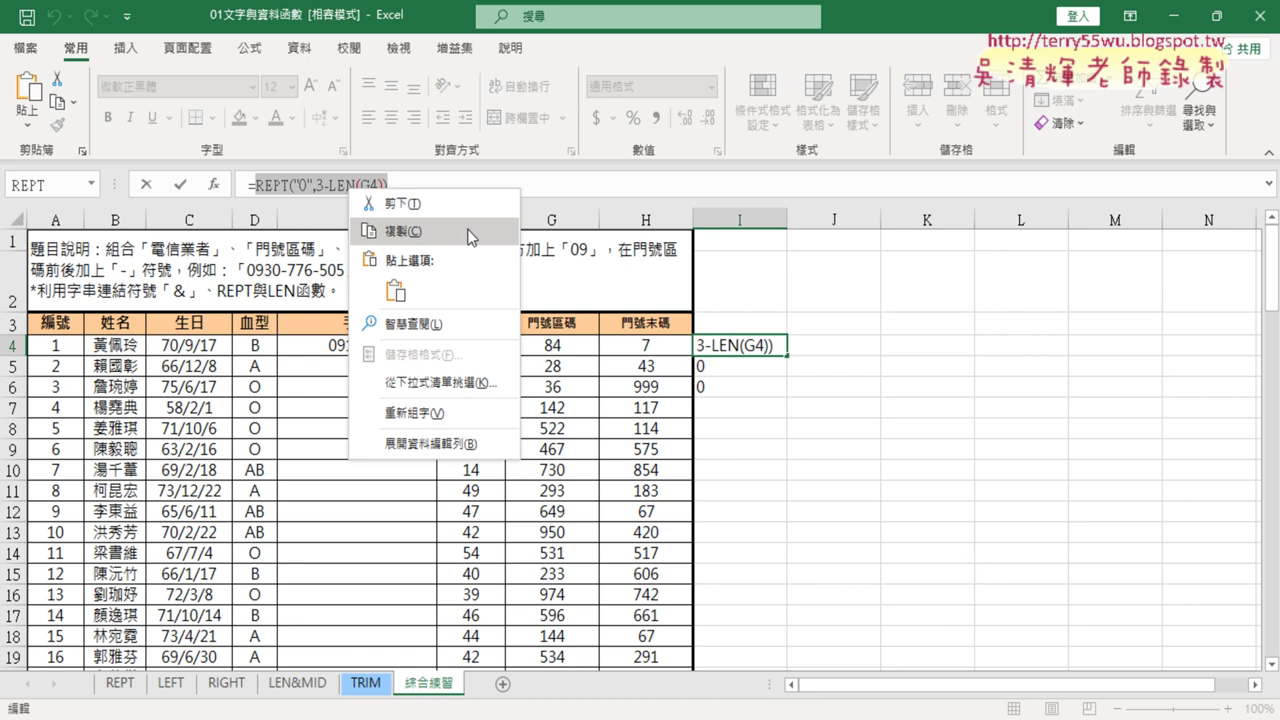
left_click(410, 232)
type("=")
left_click(392, 351)
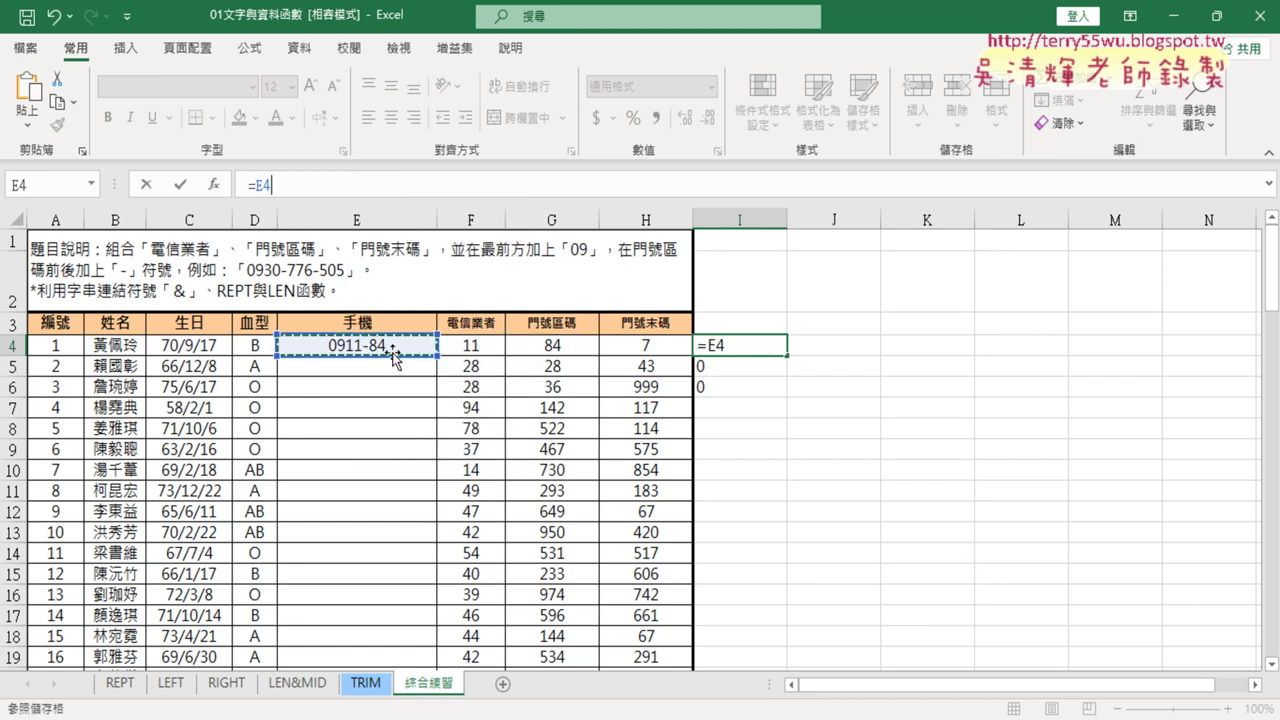
left_click(146, 185)
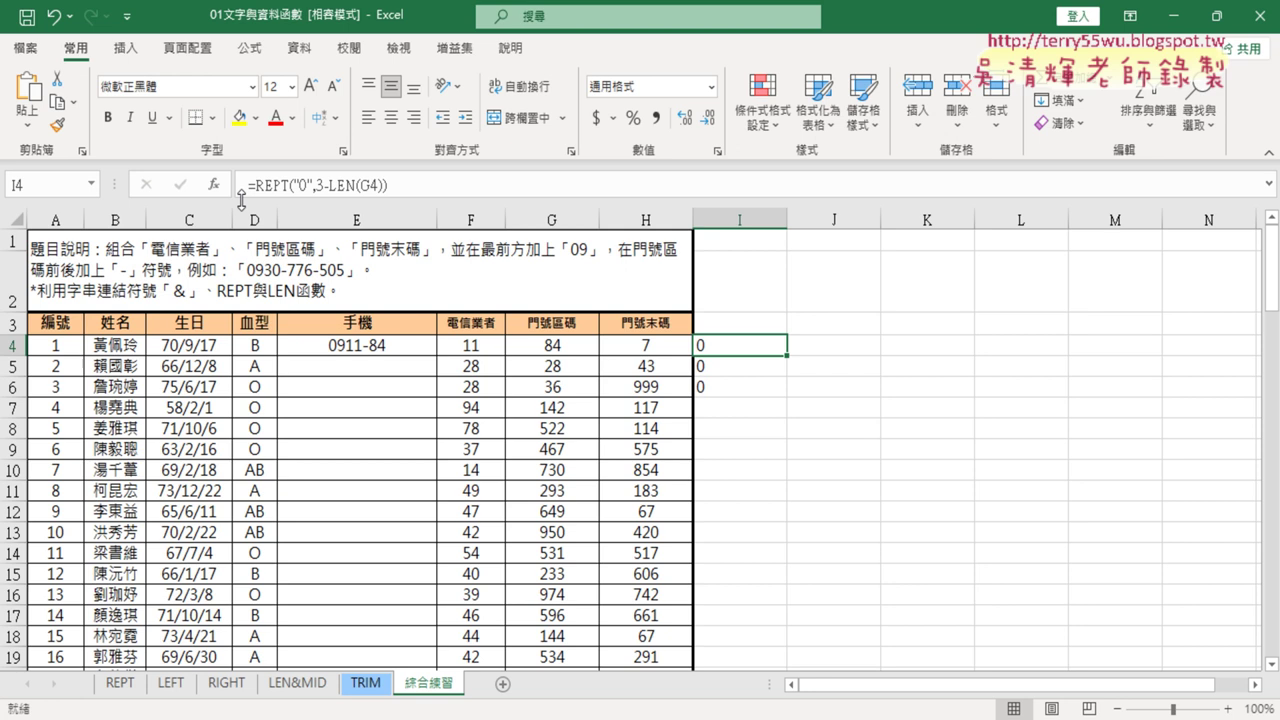
- Insert REPT("0",3-LEN(G4))& before G4 in E4's formula so it shows 0911-084
left_click(385, 345)
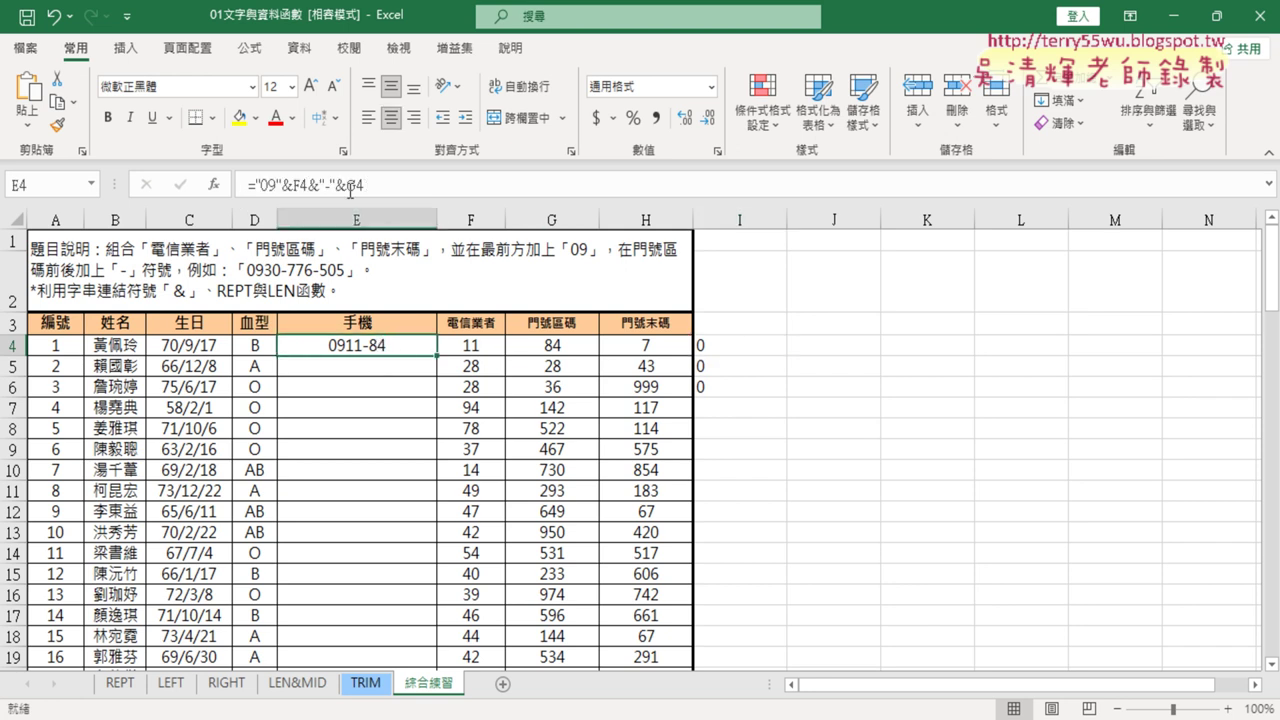
left_click(348, 186)
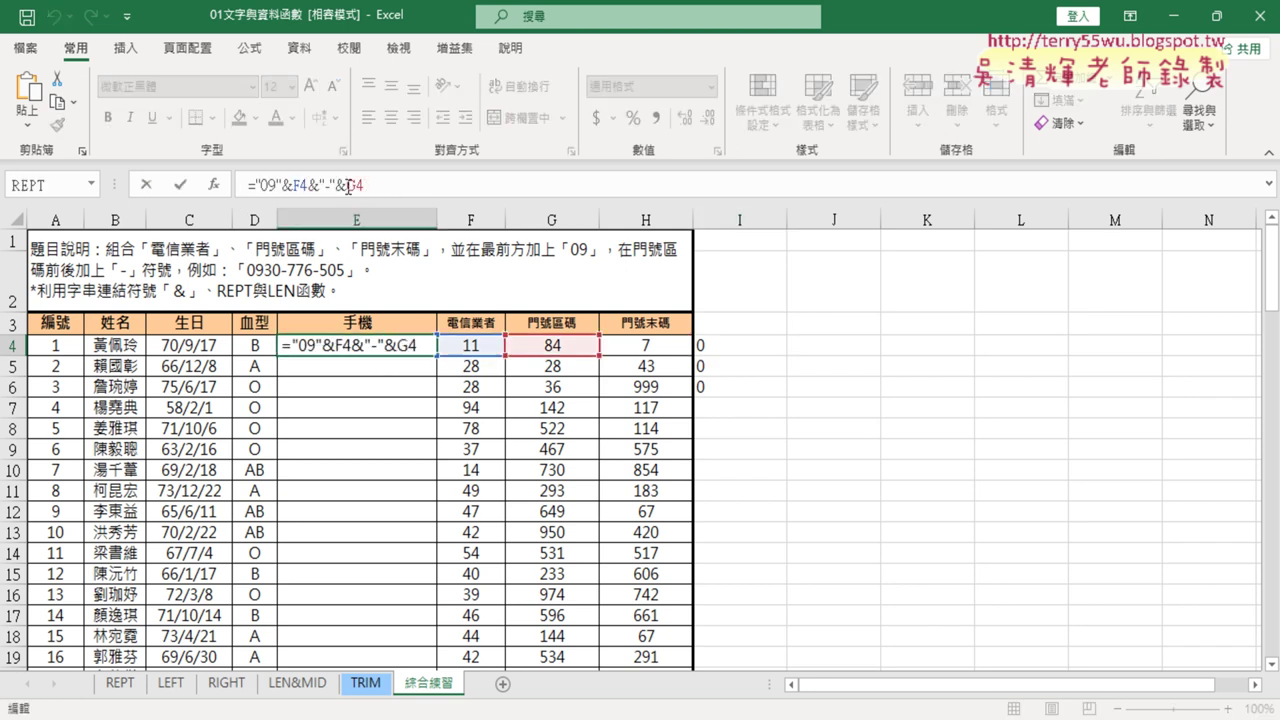
right_click(349, 186)
left_click(386, 258)
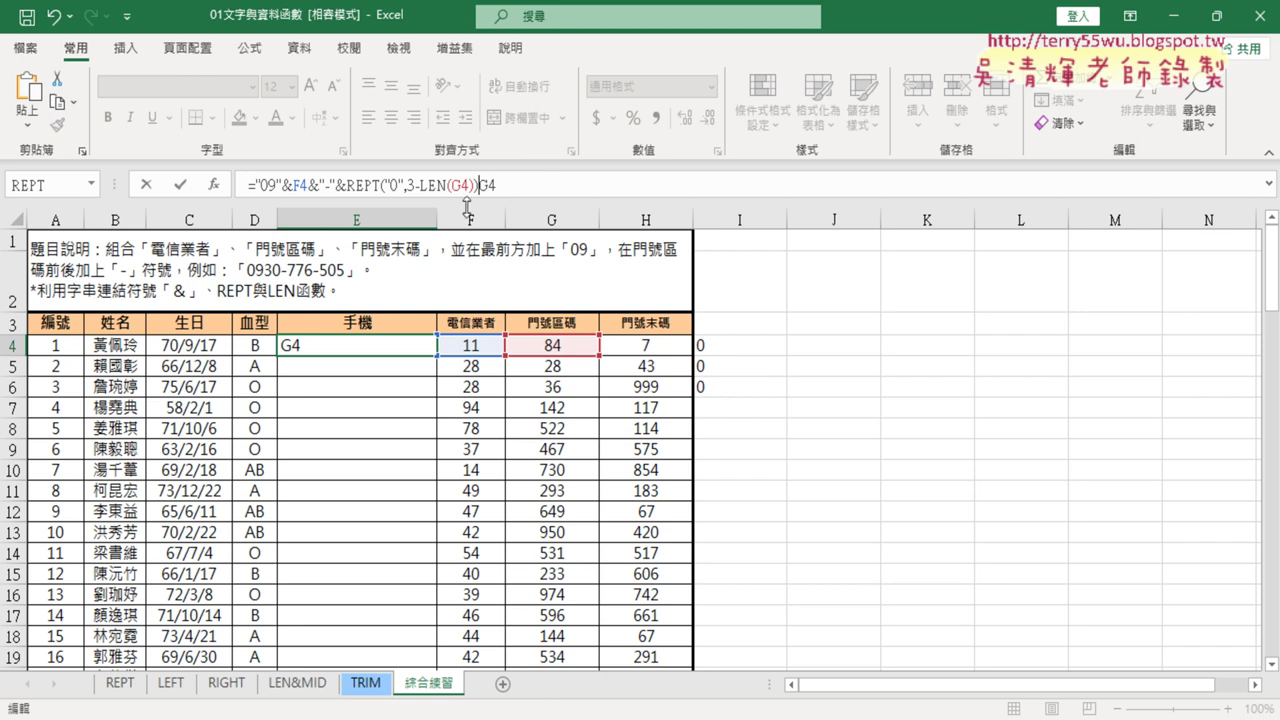
type("&")
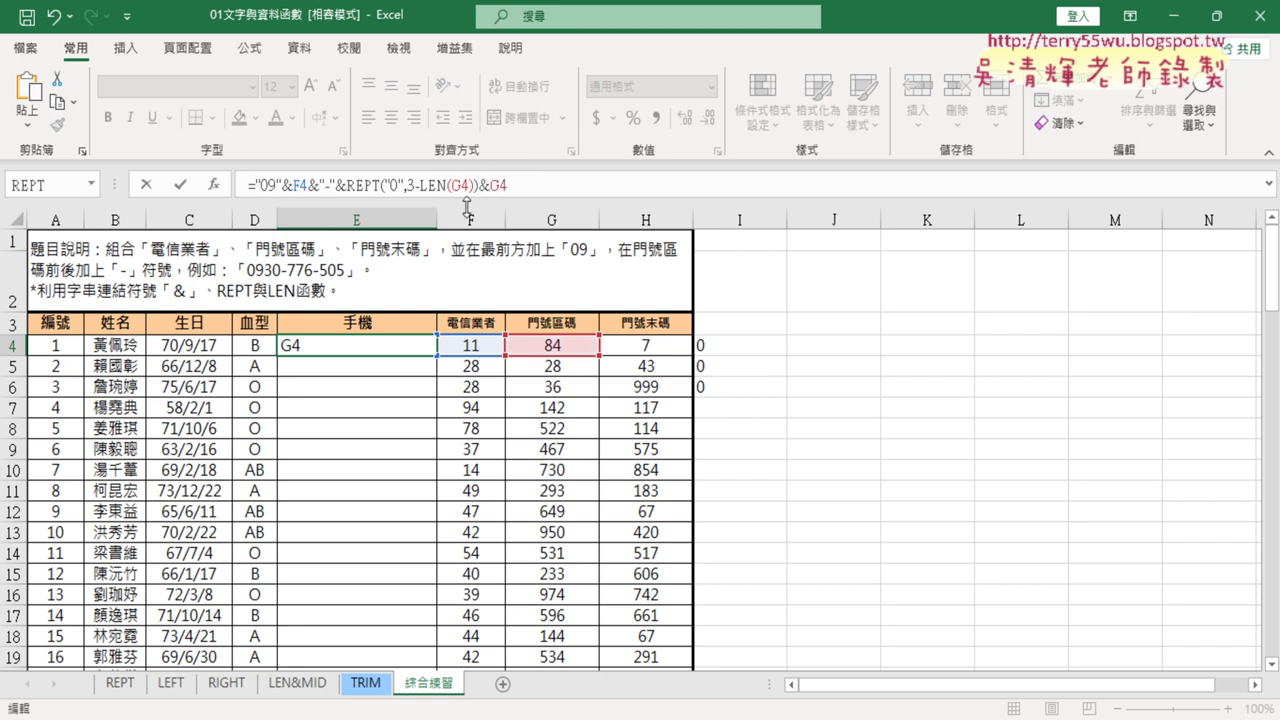
left_click_drag(347, 186, 490, 186)
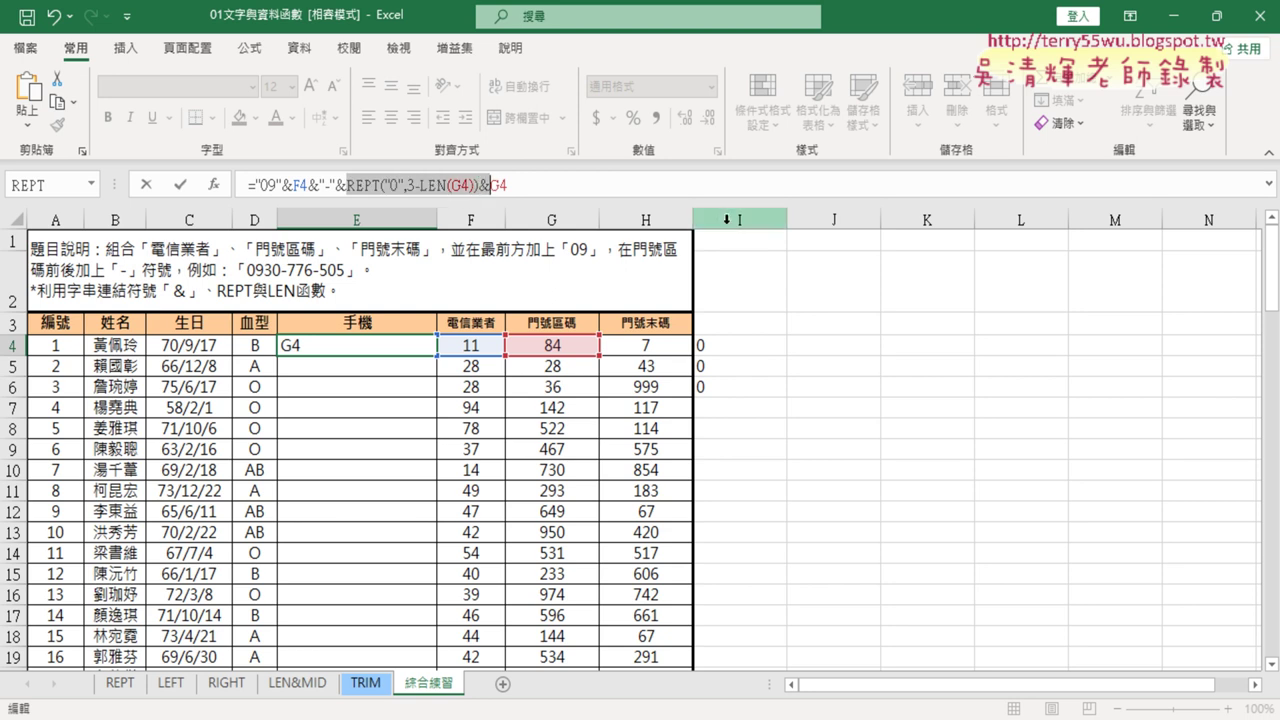
left_click(181, 187)
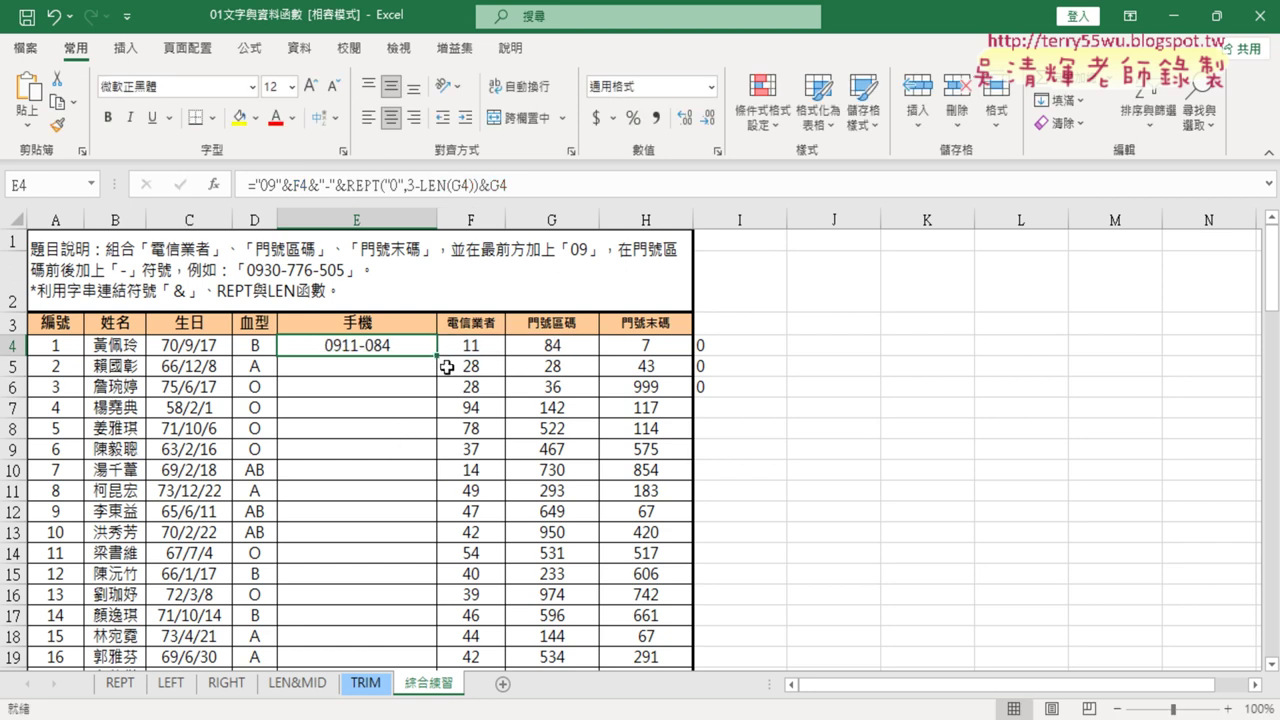
- Copy E4's padded formula down column E to E103 using the fill handle
double_click(438, 356)
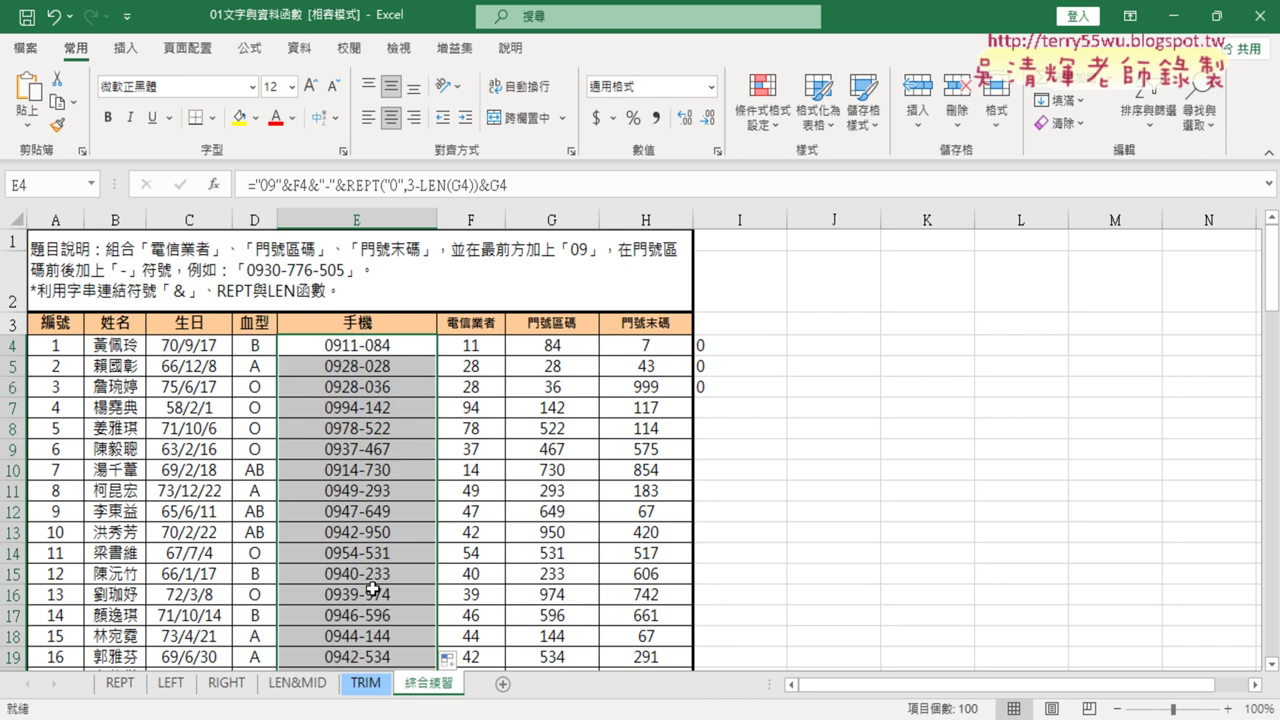
key("ctrl+z")
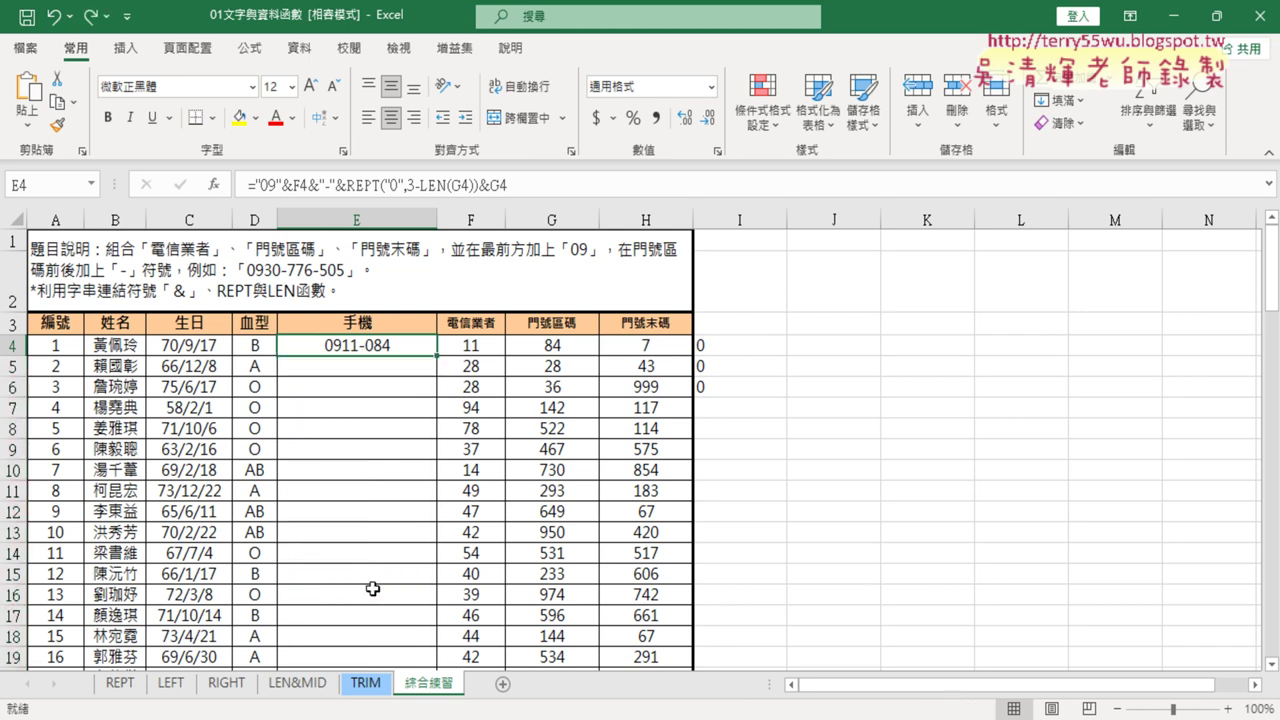
left_click_drag(438, 356, 440, 660)
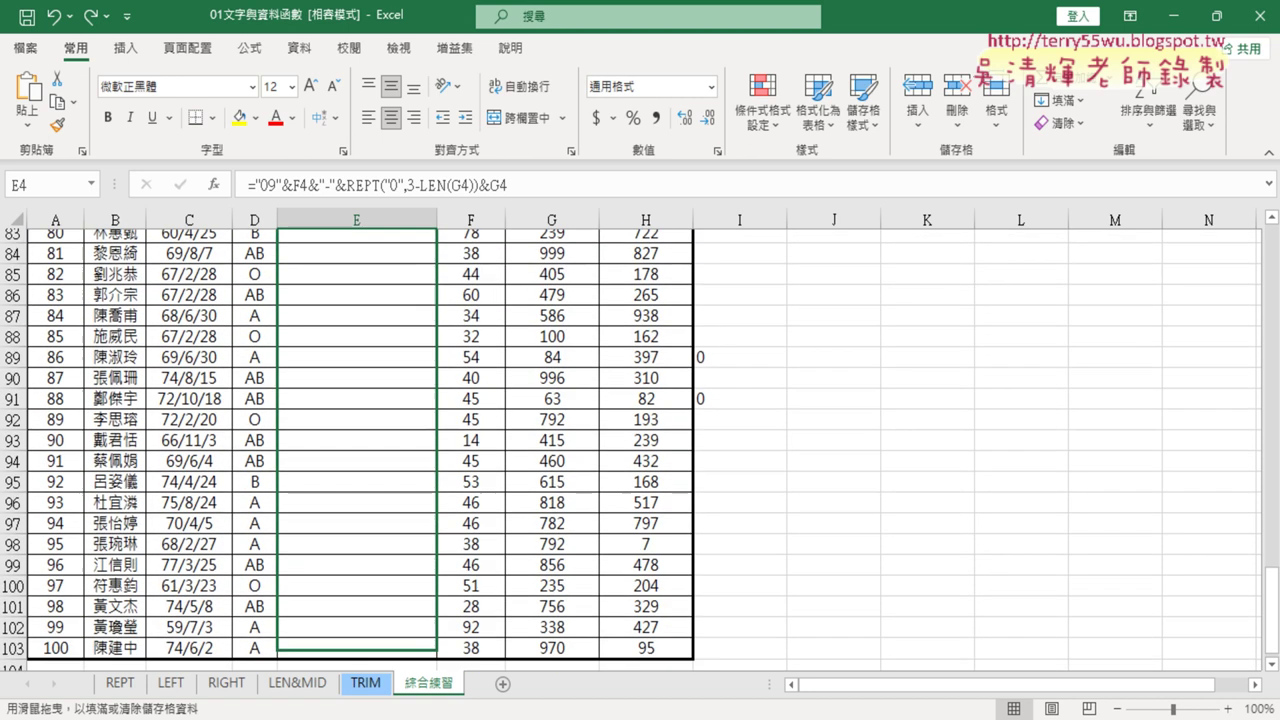
mouse_move(440, 660)
left_mouse_down()
mouse_move(374, 5)
mouse_move(426, 48)
mouse_move(411, 334)
left_mouse_up()
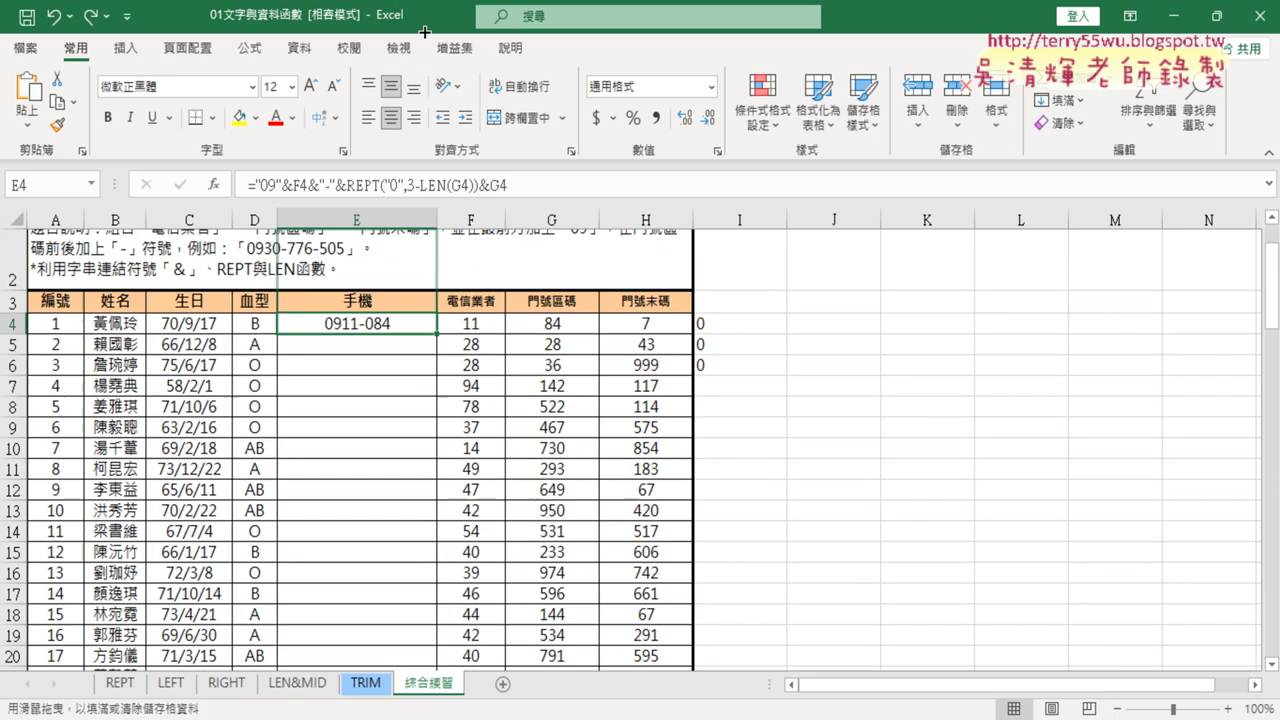
double_click(439, 337)
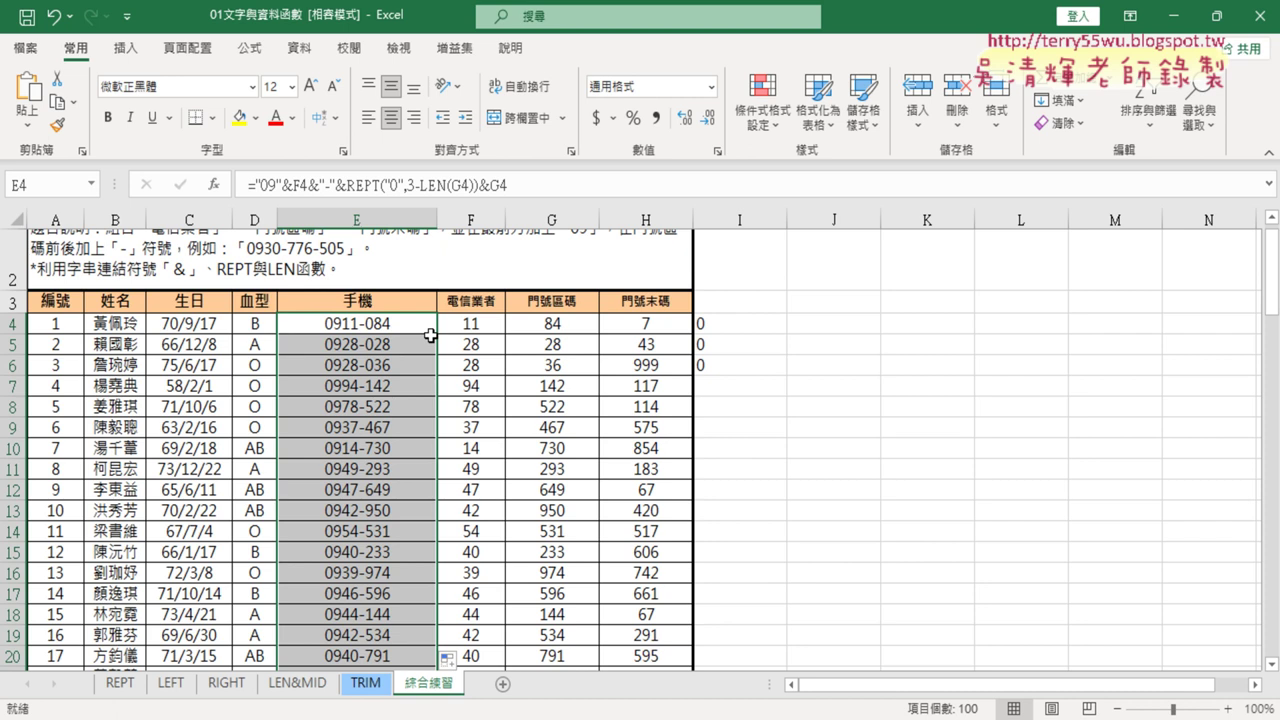
- Check results down to 0938-970 in row 103, then compare E4's formula with I4's
scroll(383, 385, "down", 3)
scroll(383, 385, "down", 3)
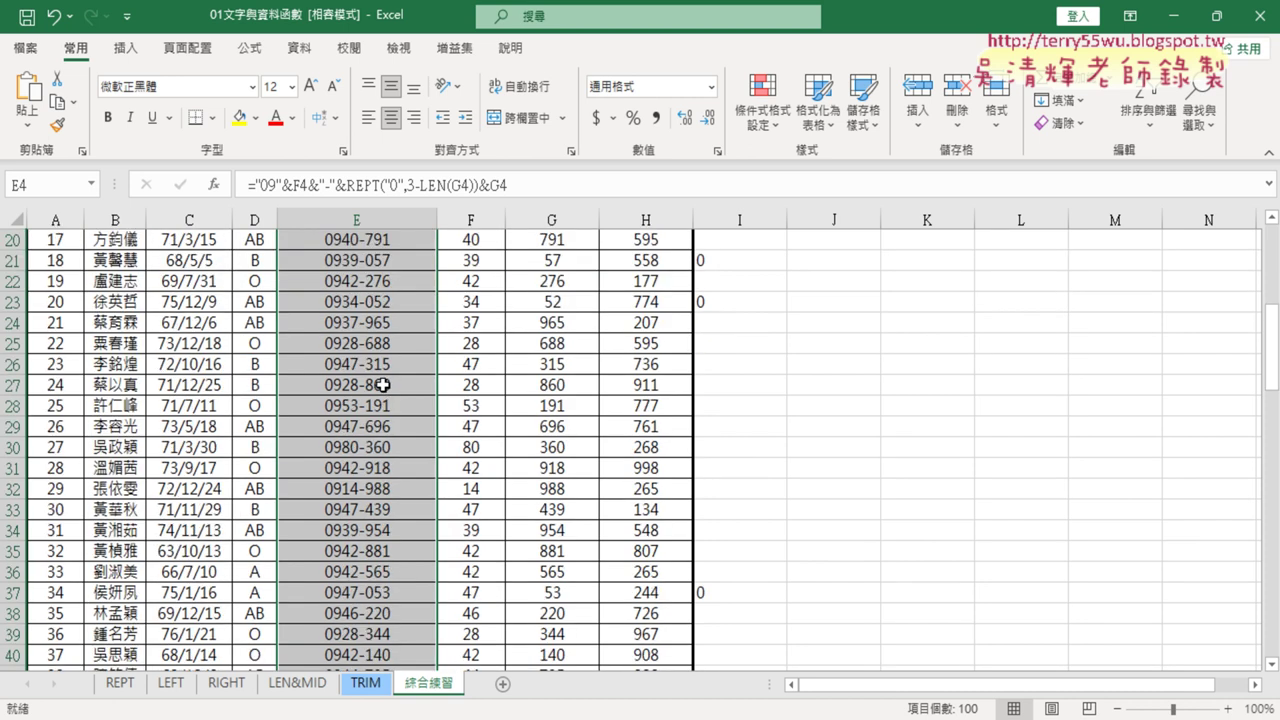
scroll(383, 385, "down", 6)
scroll(383, 385, "down", 3)
scroll(383, 385, "down", 7)
scroll(383, 385, "down", 4)
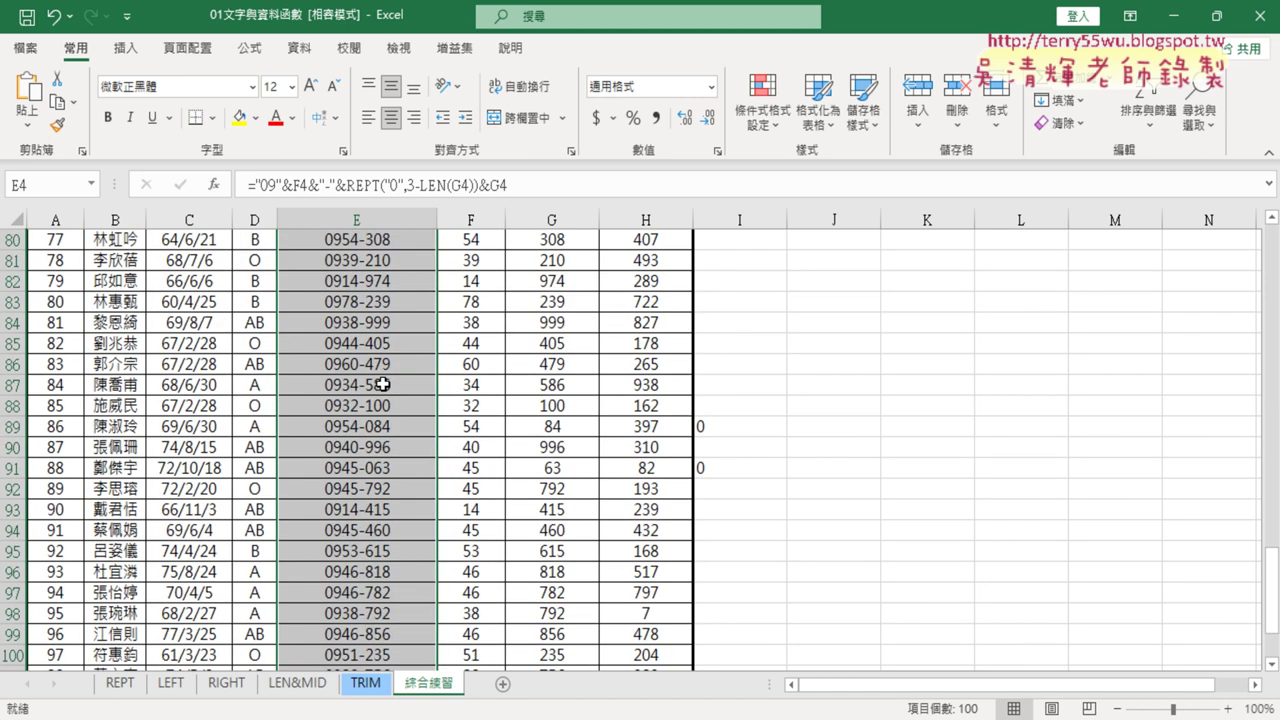
scroll(383, 385, "down", 4)
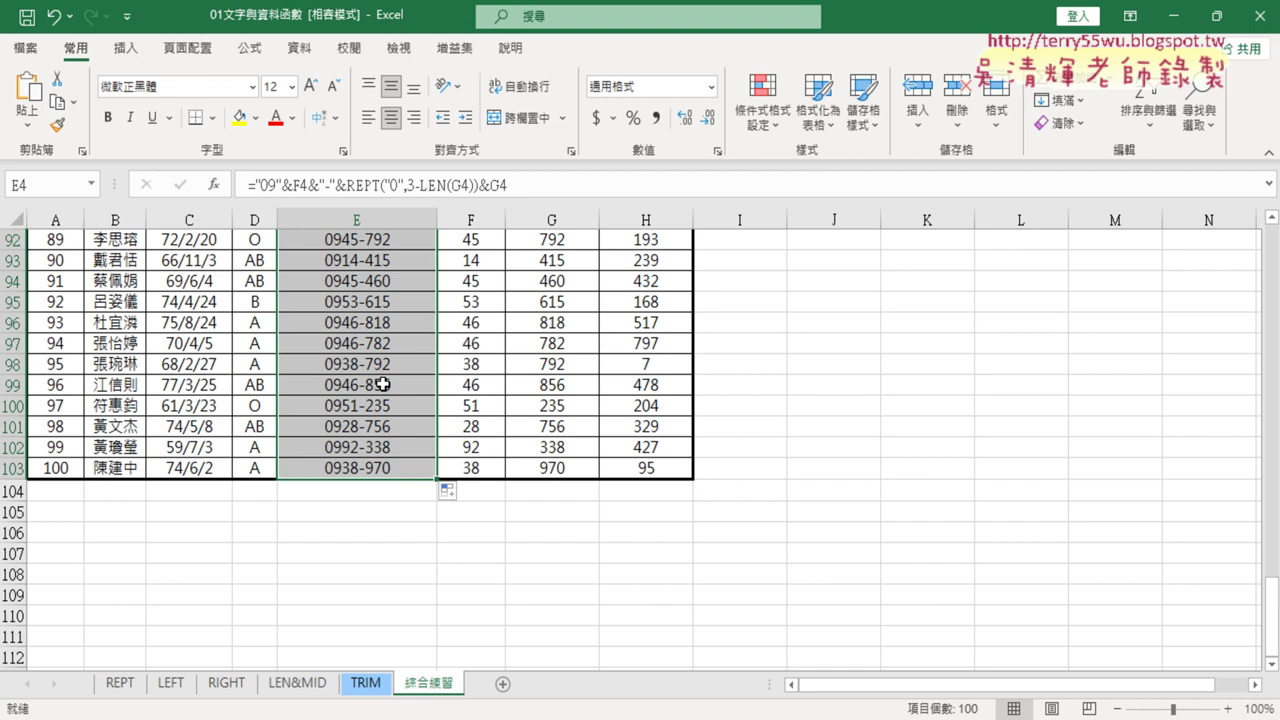
scroll(304, 382, "up", 7)
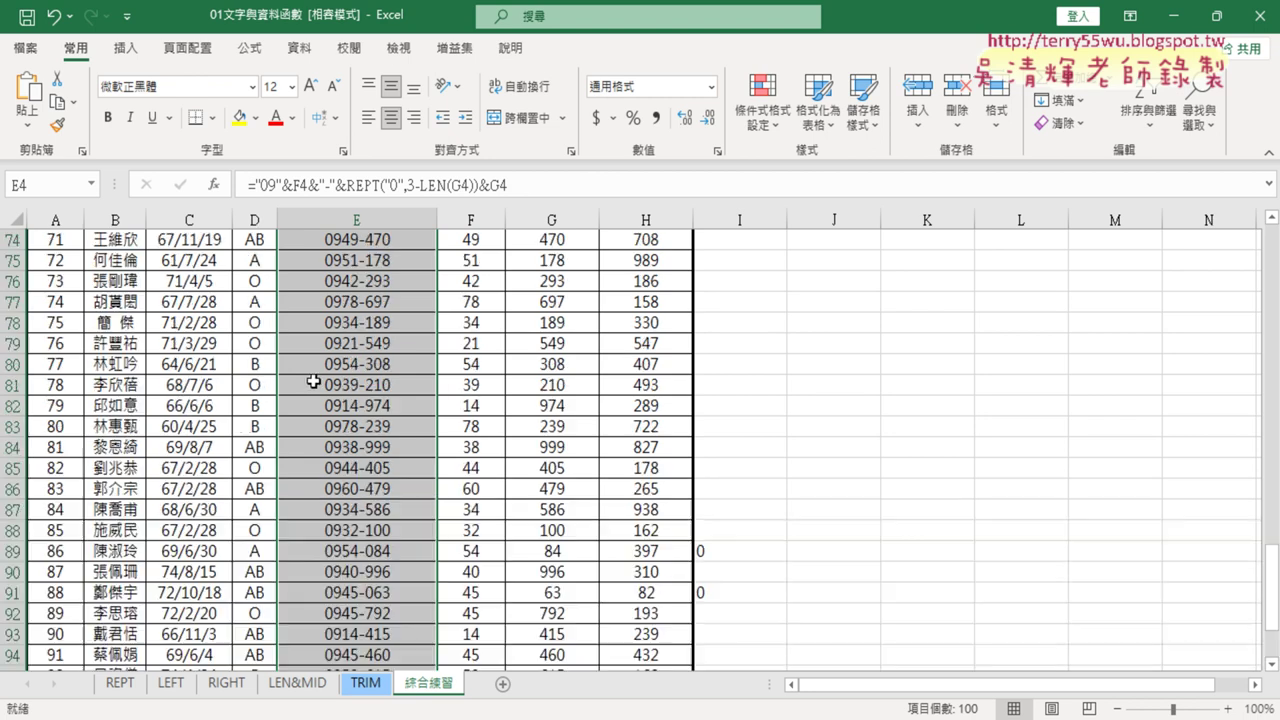
scroll(340, 376, "up", 10)
scroll(369, 366, "up", 9)
scroll(369, 366, "up", 5)
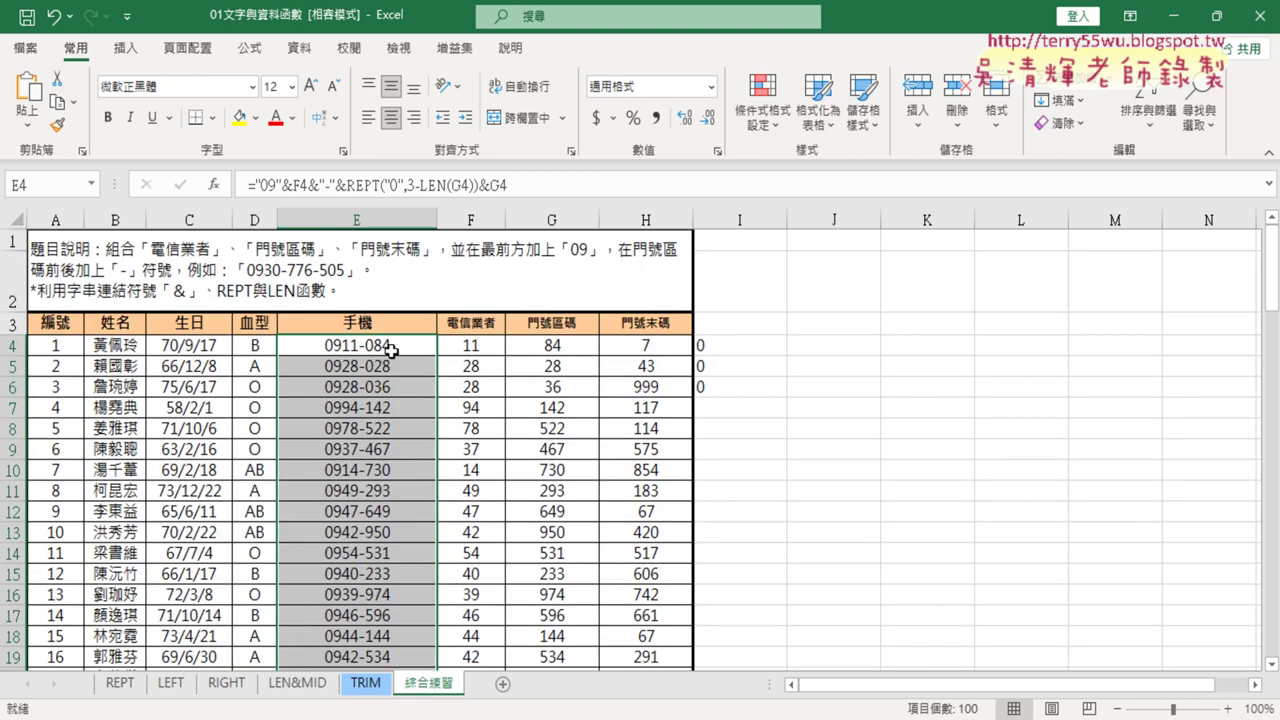
left_click(388, 345)
left_click(697, 345)
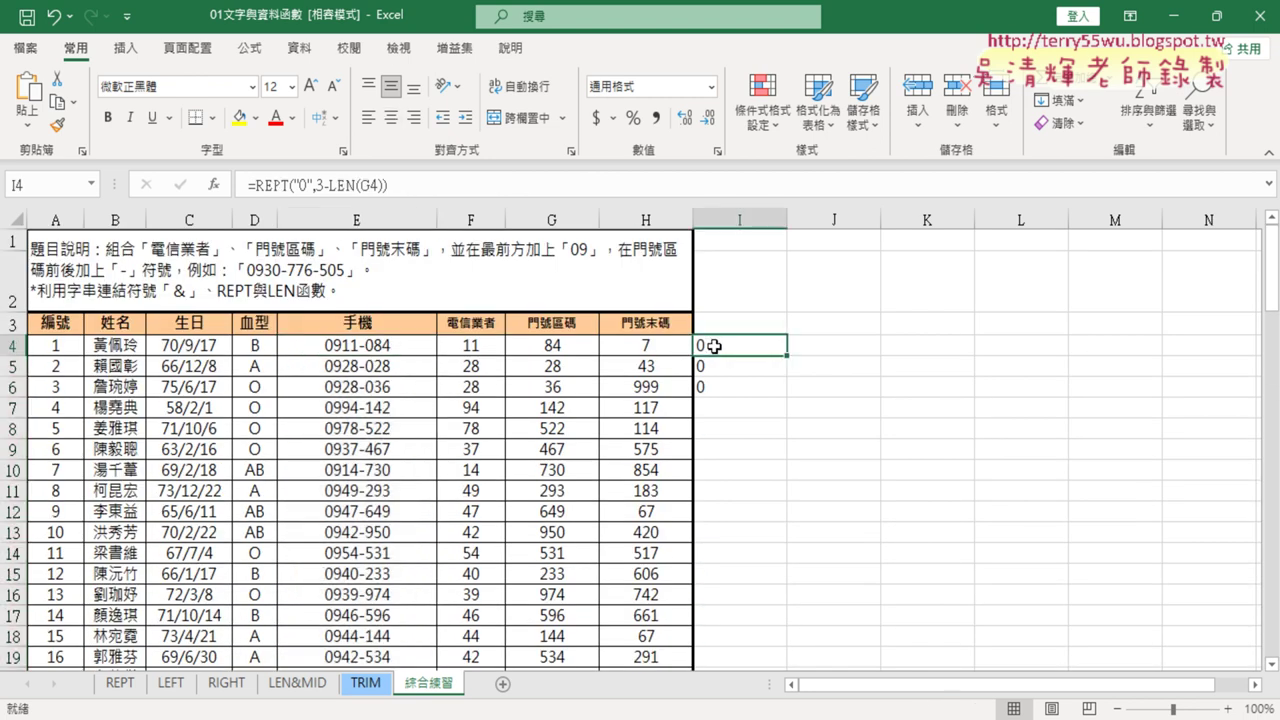
left_click(384, 346)
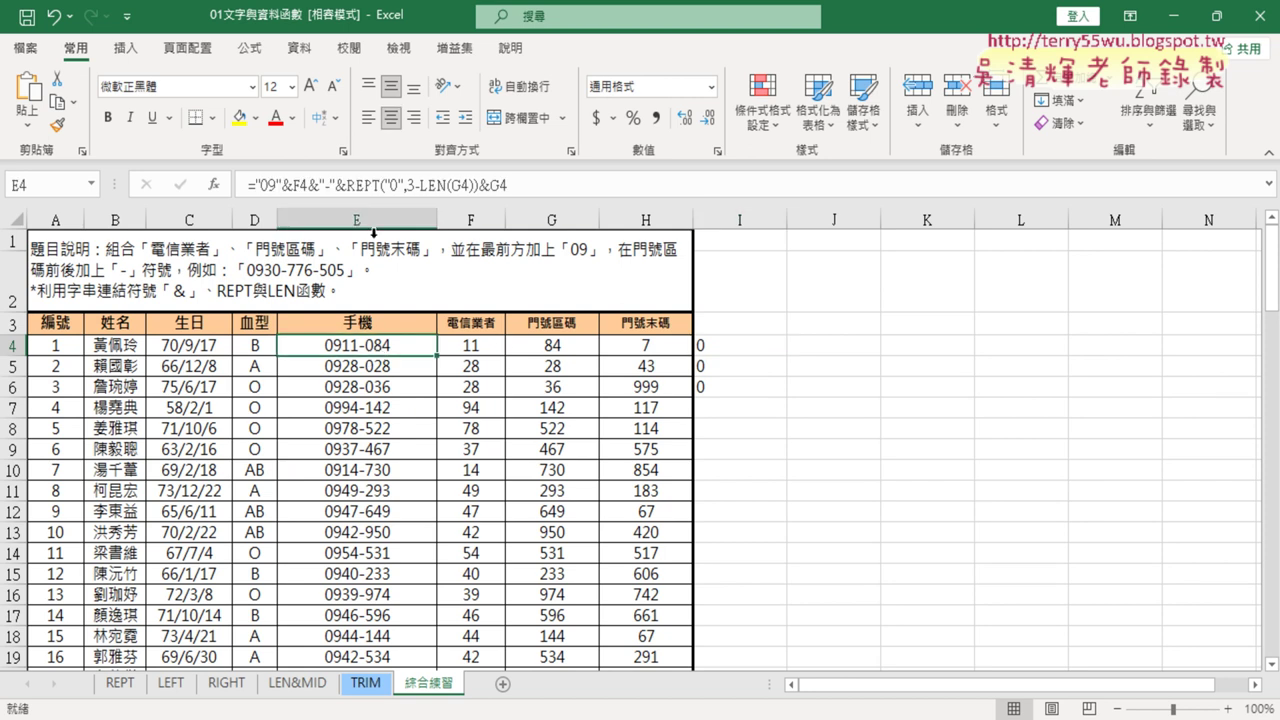
left_click_drag(345, 186, 489, 186)
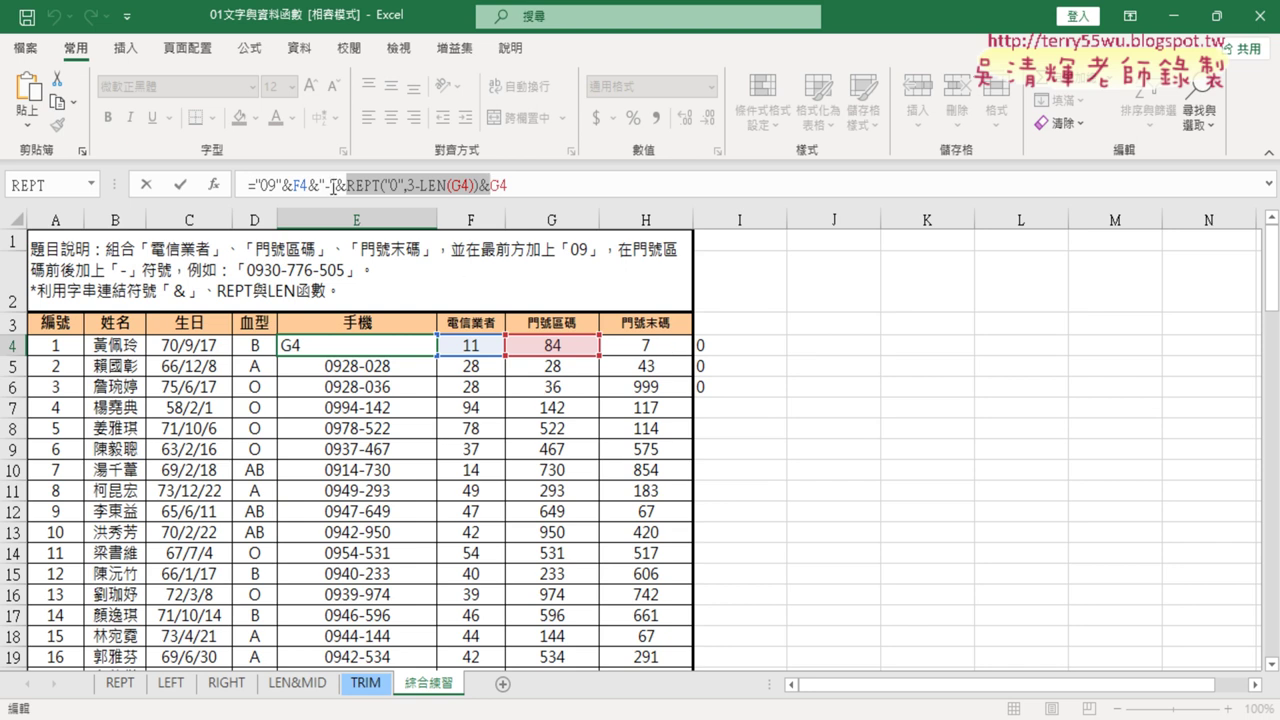
- In E4's formula bar, select everything after F4: the dash, the REPT padding and G4
left_click(180, 184)
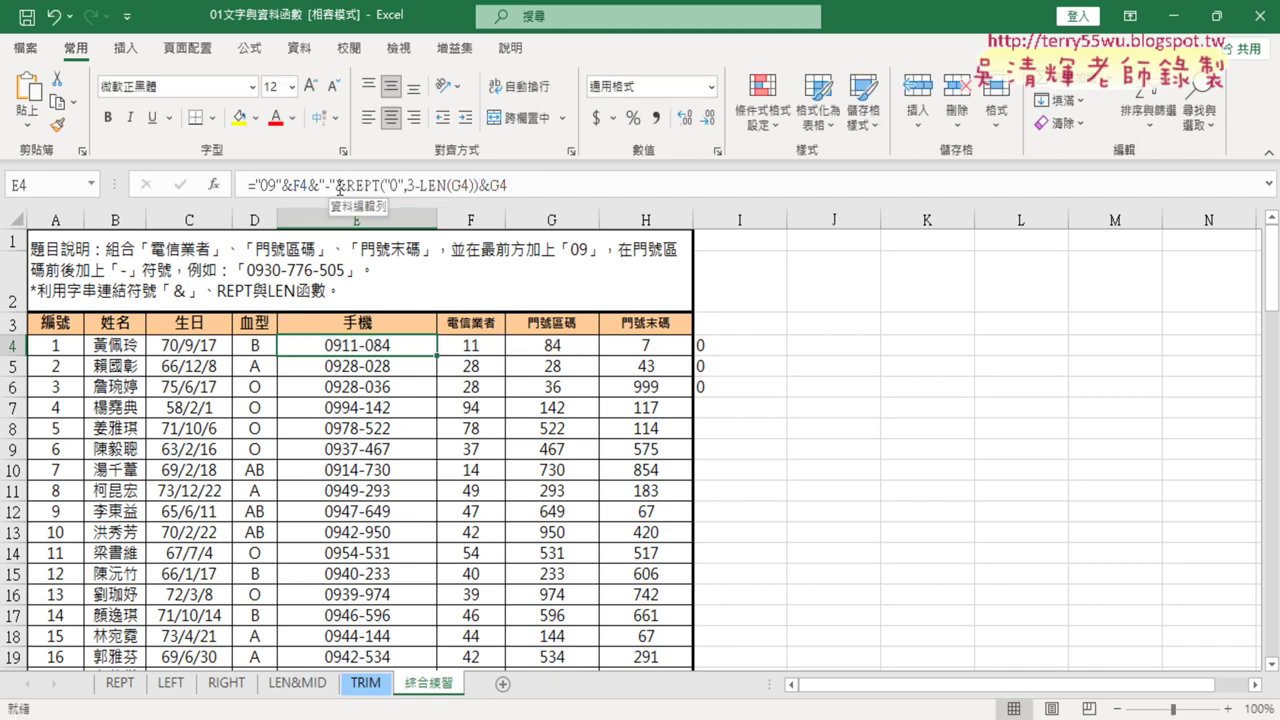
left_click(518, 189)
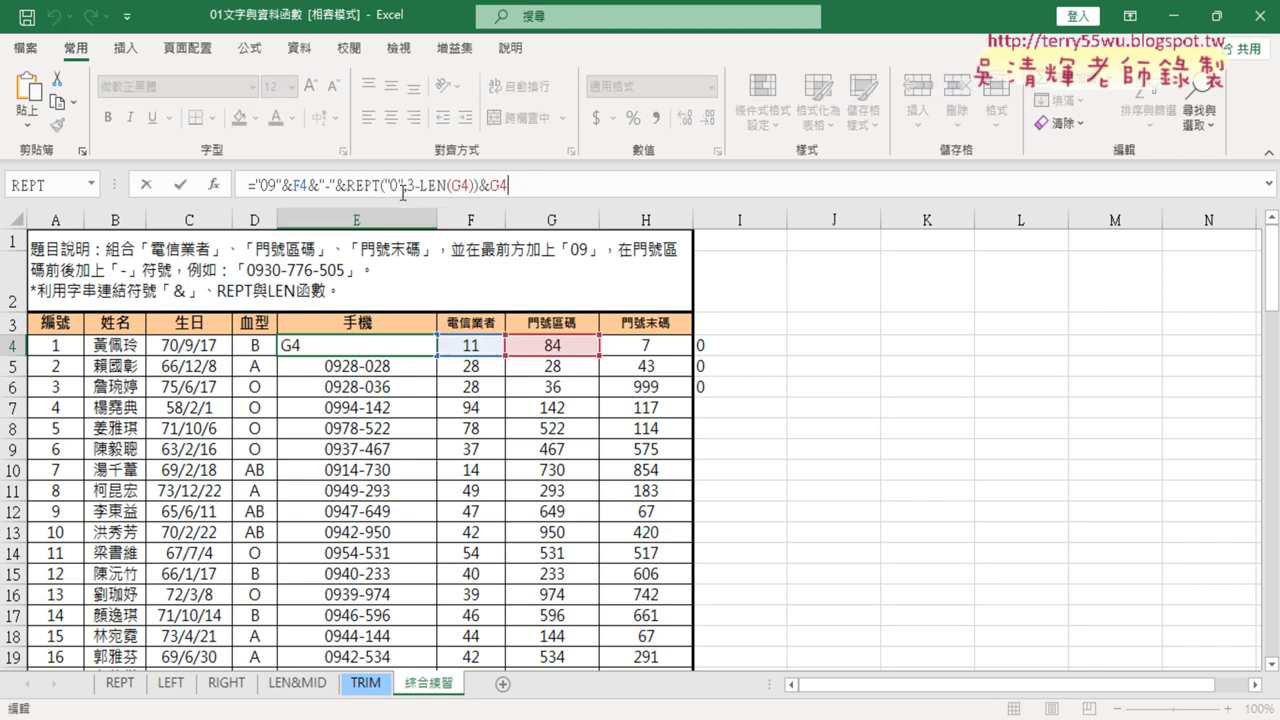
left_click(308, 184)
key("shift+Right")
key("shift+Right")
key("shift+Right")
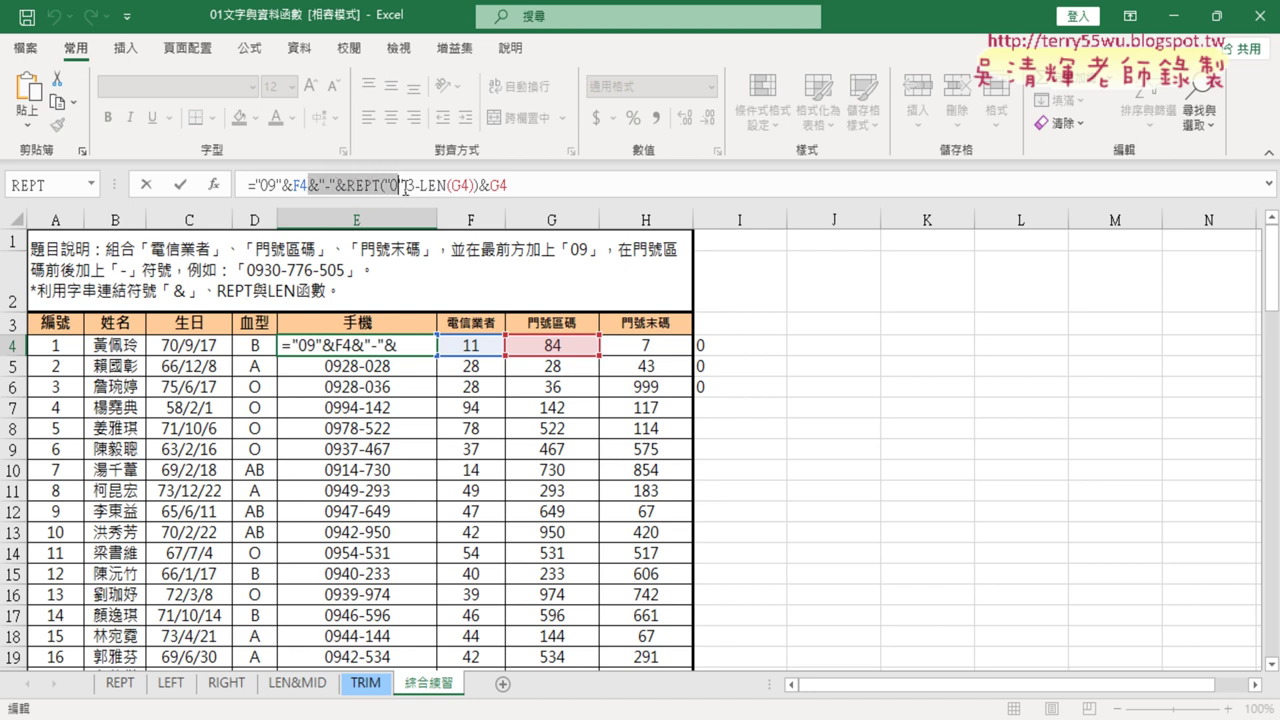
key("shift+Right")
key("shift+Right")
key("shift+Right")
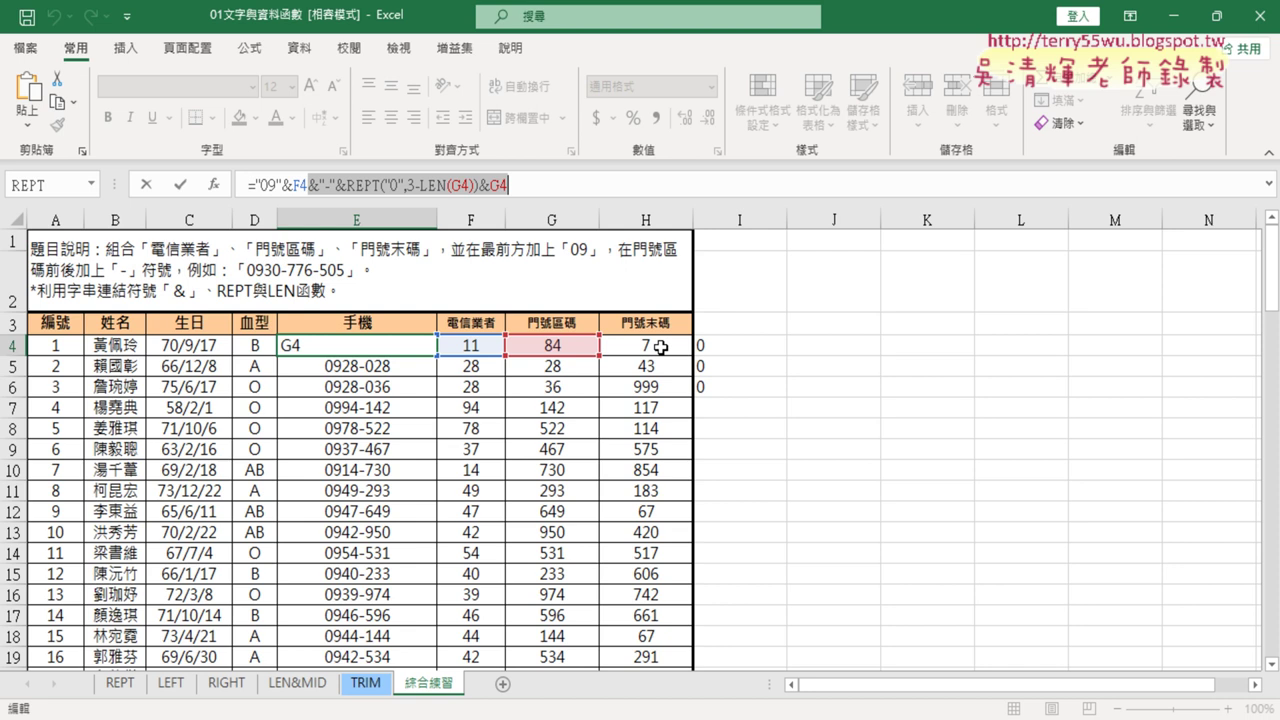
- Append a copy of &"-"&REPT("0",3-LEN(G4))&G4 to the end of E4's formula
right_click(489, 185)
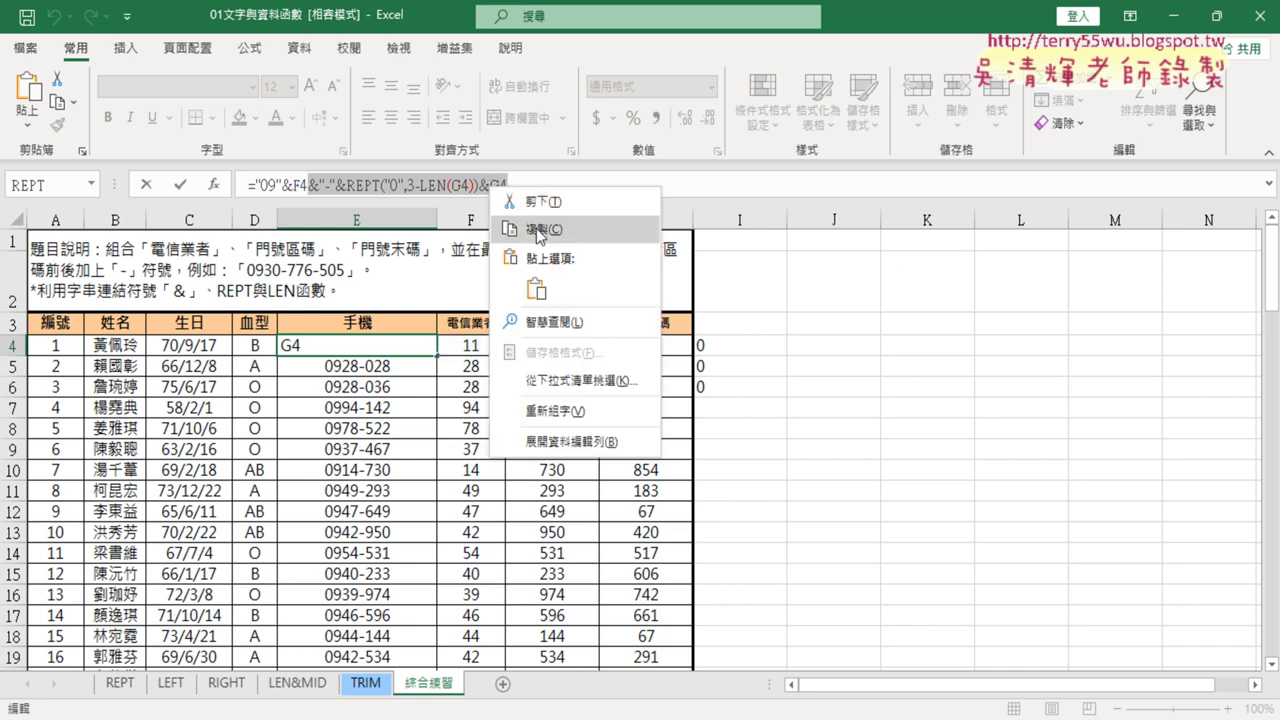
left_click(538, 230)
left_click(552, 184)
right_click(551, 185)
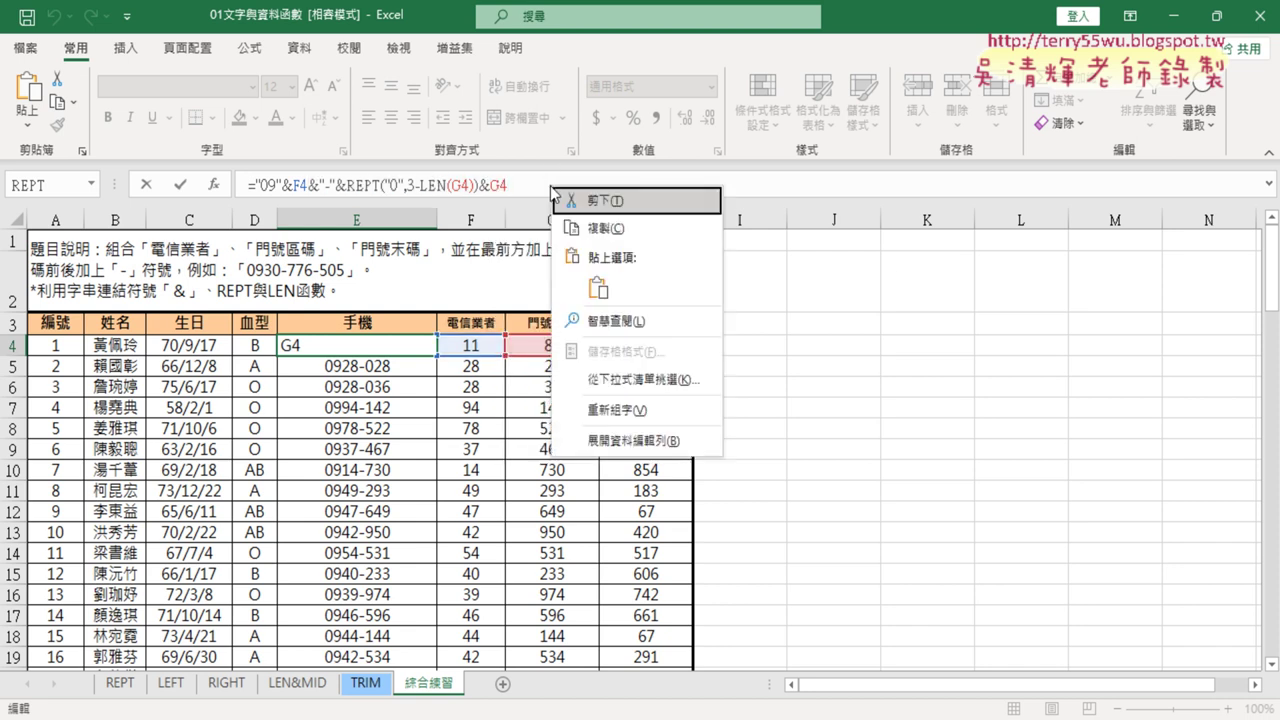
left_click(598, 288)
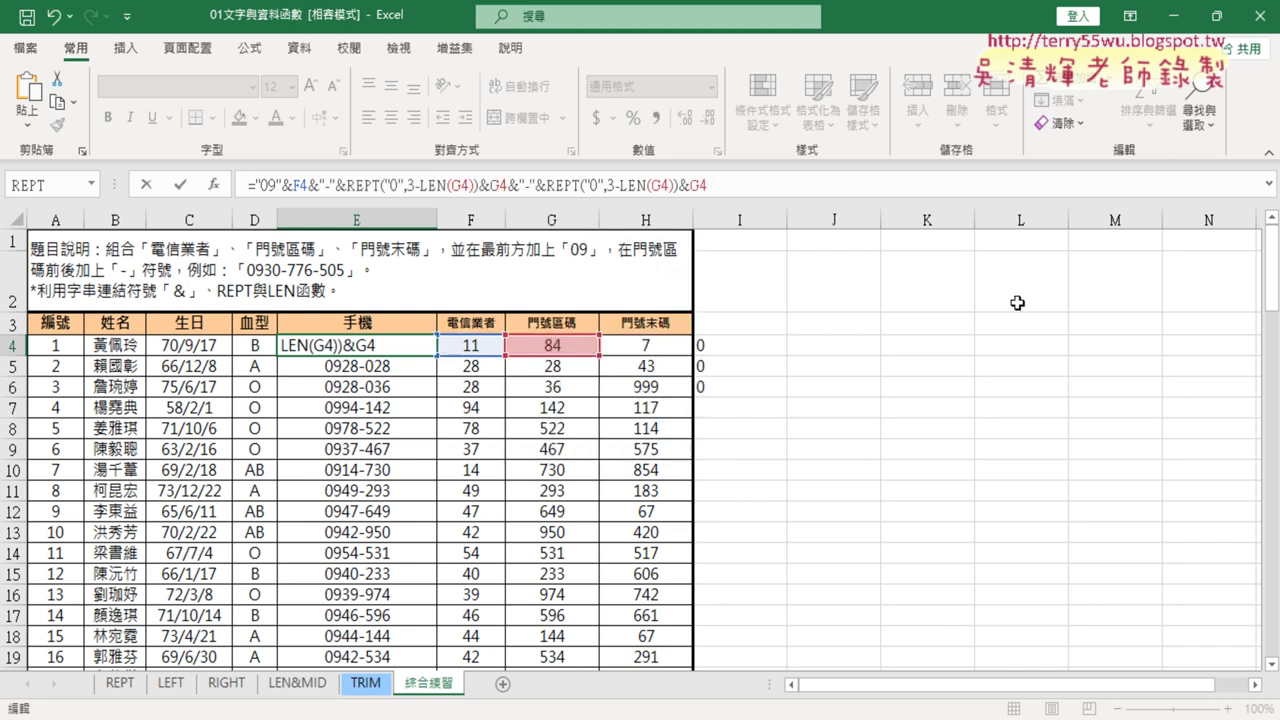
left_click(181, 185)
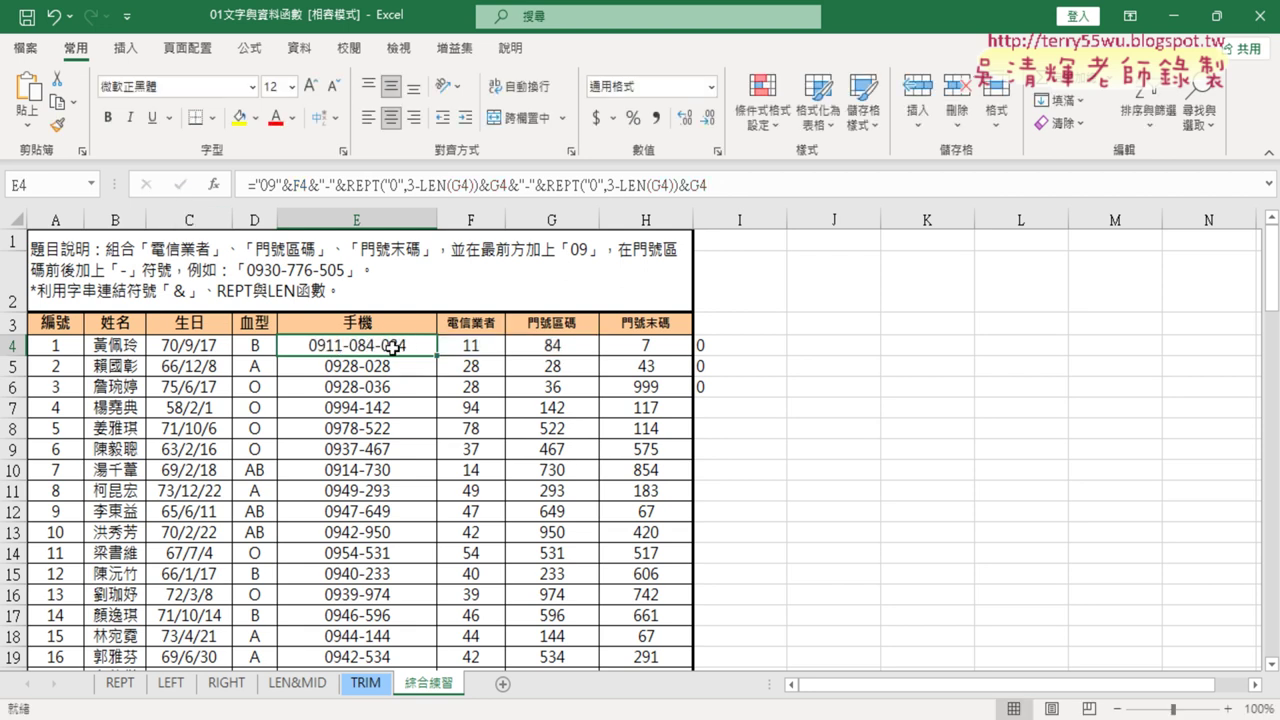
double_click(655, 183)
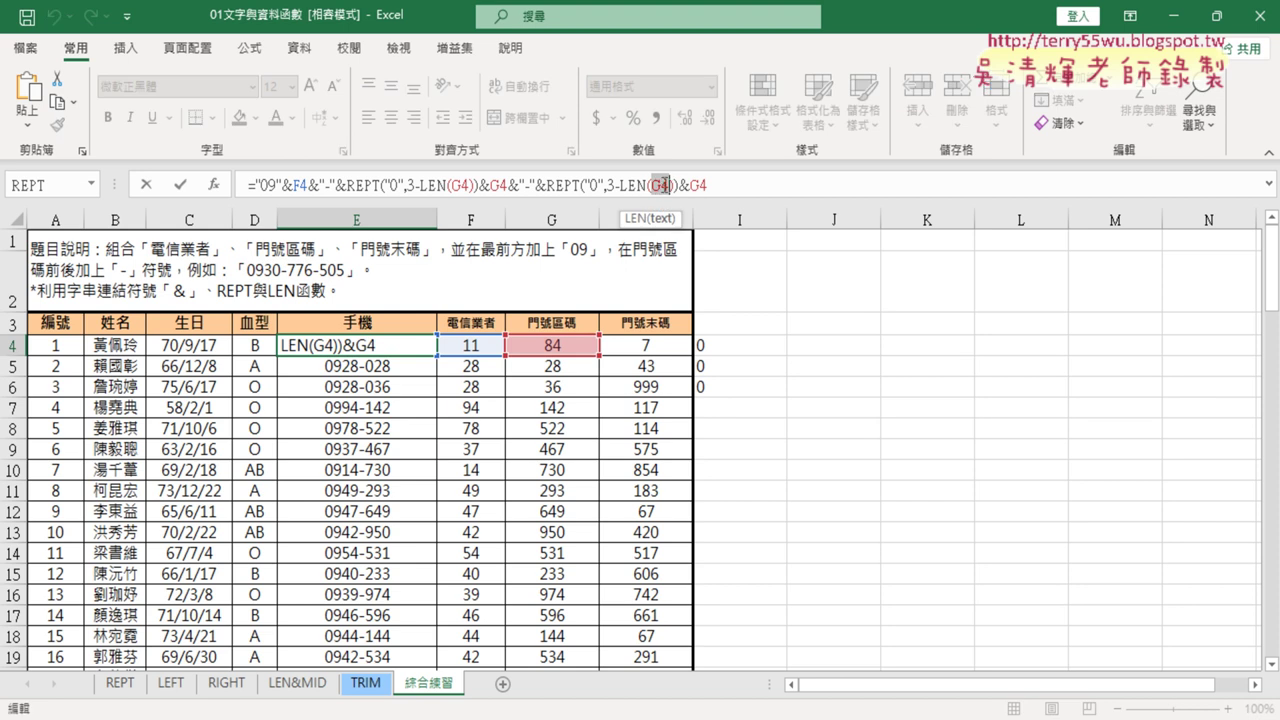
left_click(652, 345)
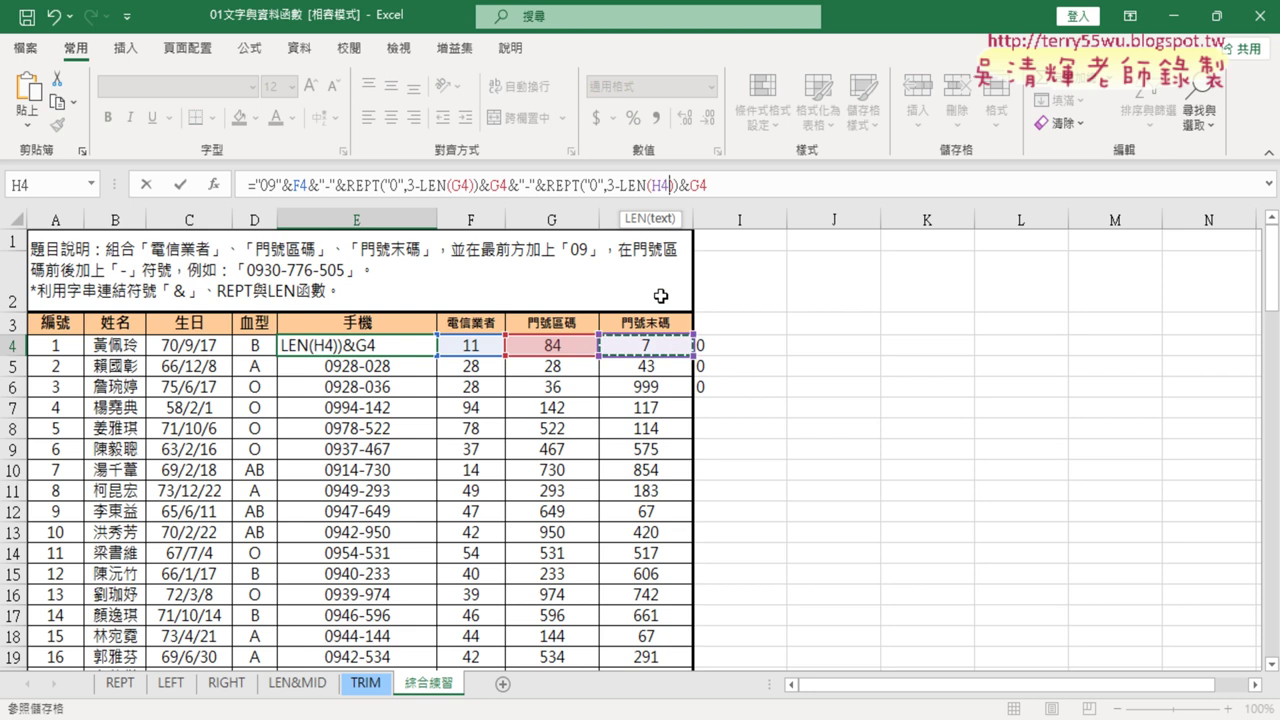
left_click(690, 185)
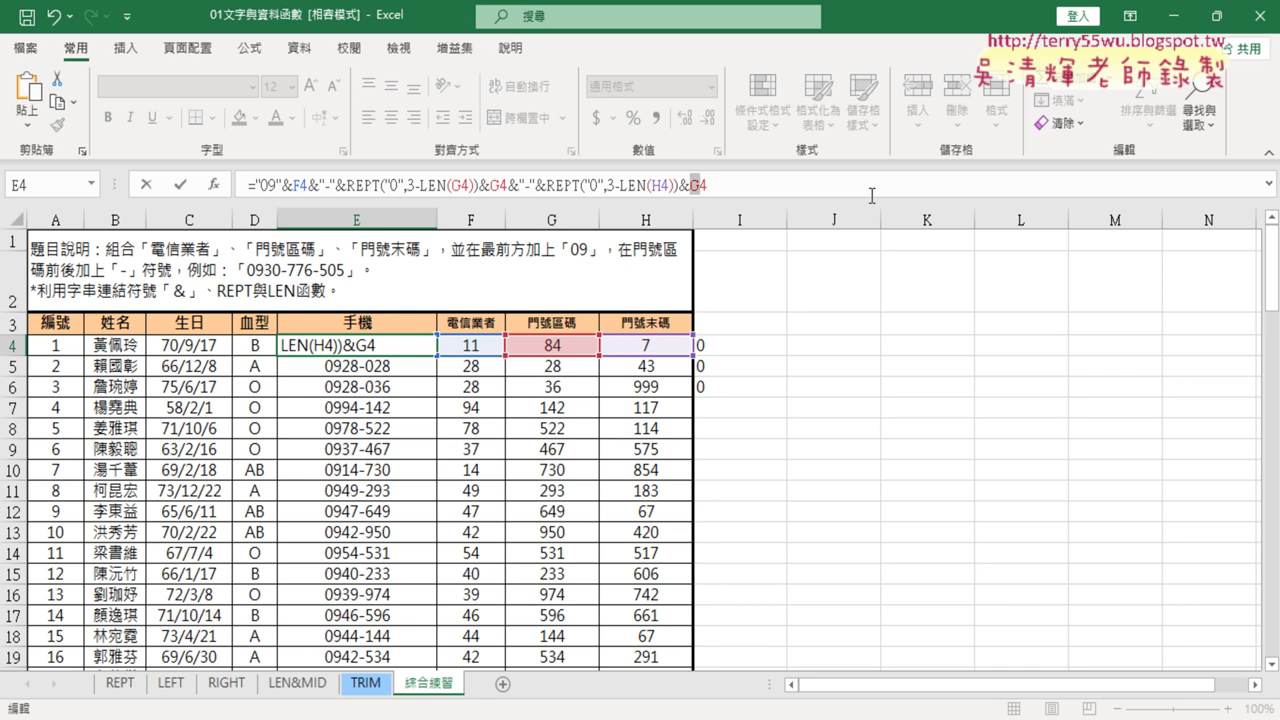
type("H")
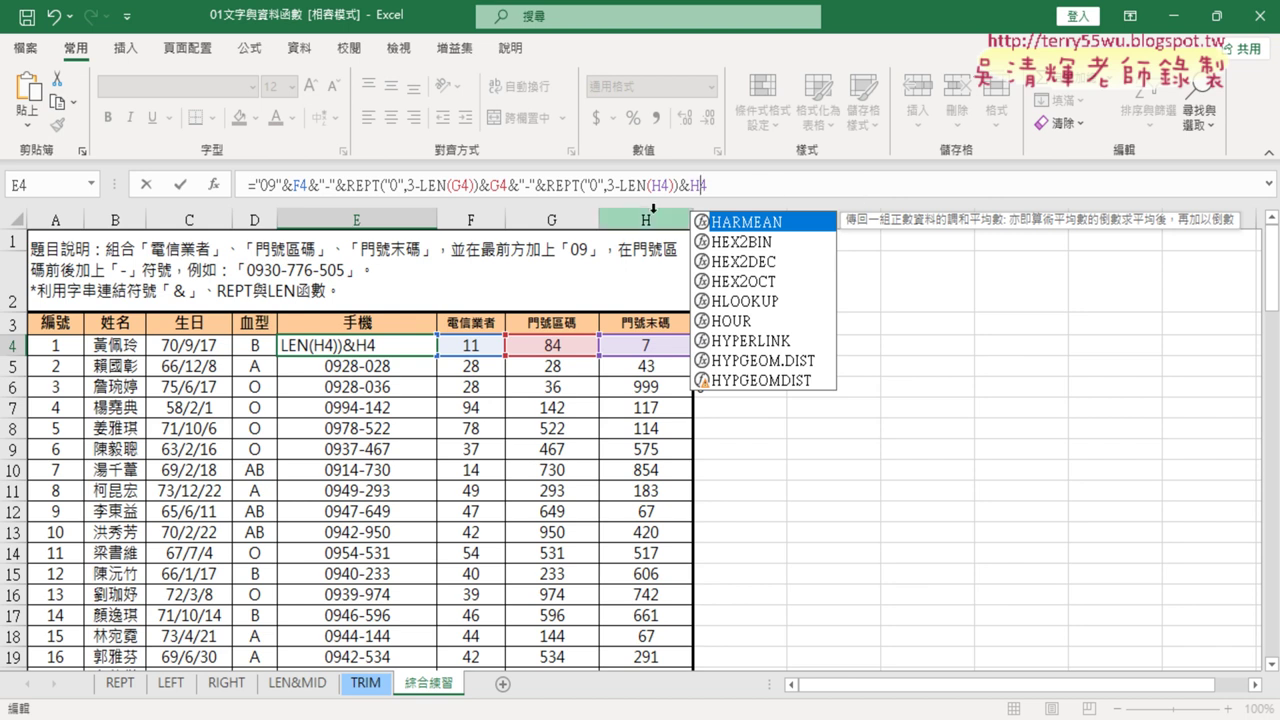
left_click(180, 186)
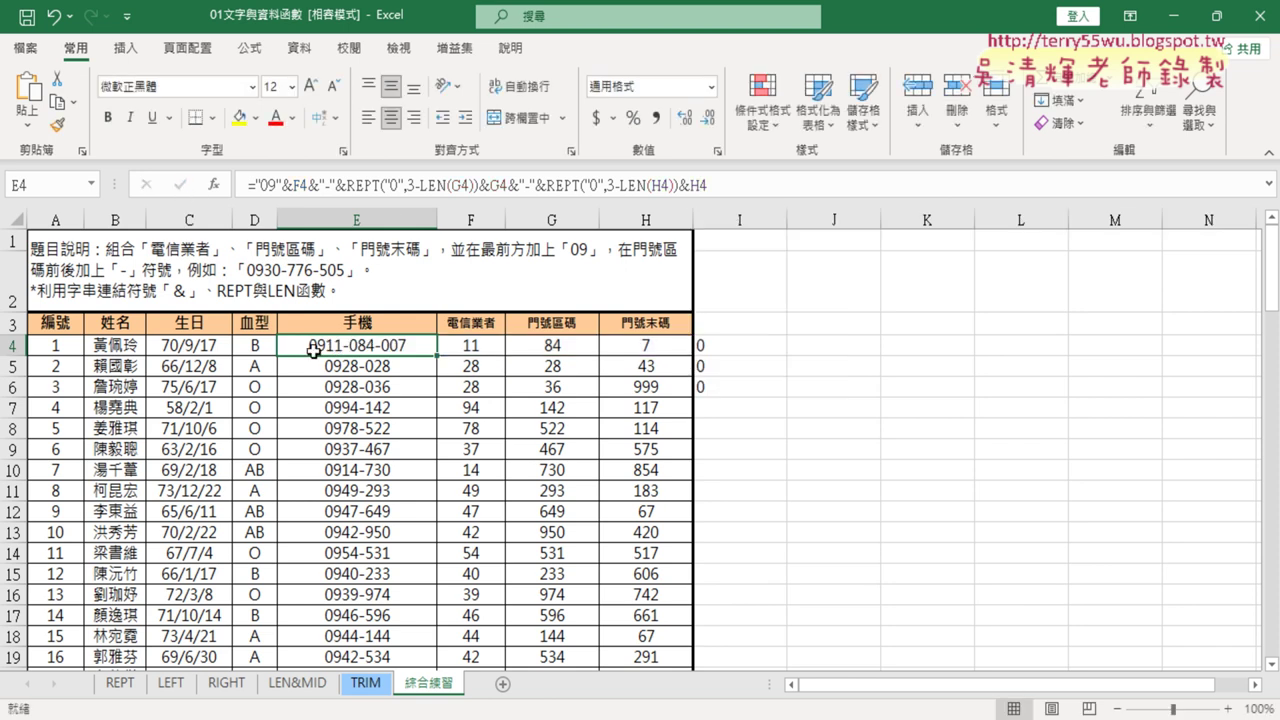
- Fill the three-part phone formula down column E and scroll to check the results
double_click(437, 354)
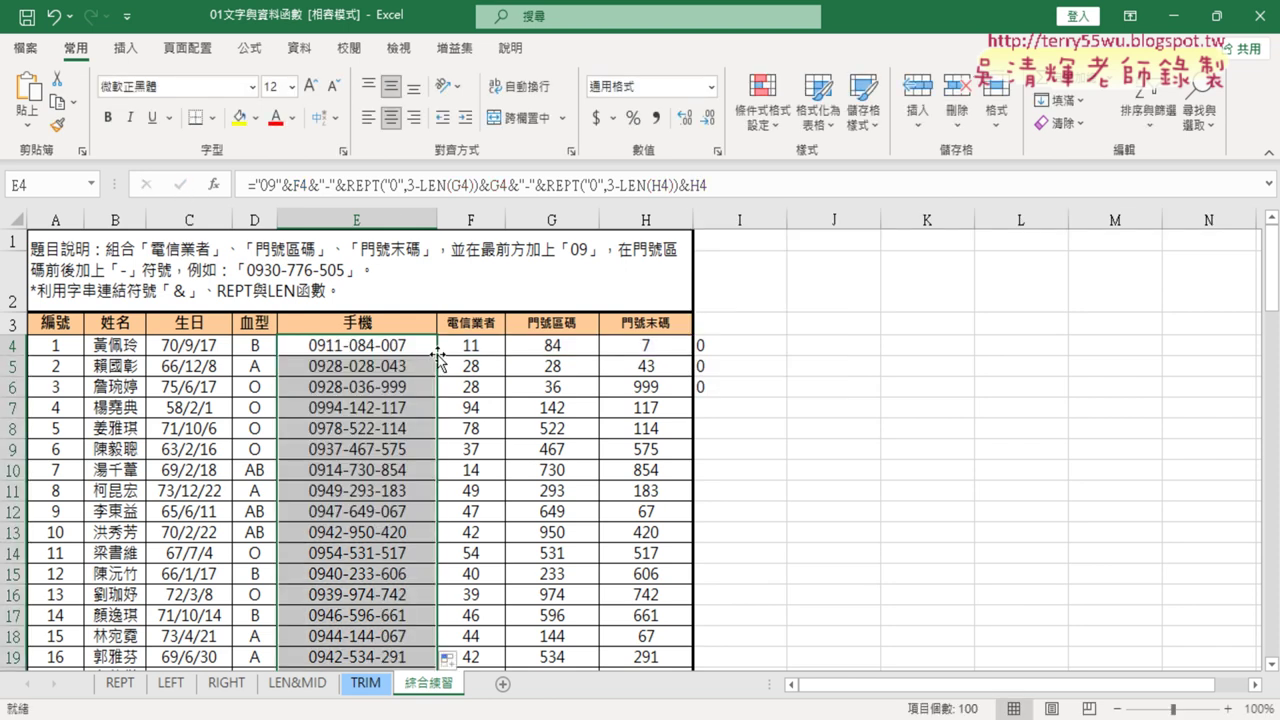
scroll(395, 401, "down", 1)
scroll(395, 401, "down", 3)
scroll(395, 401, "down", 3)
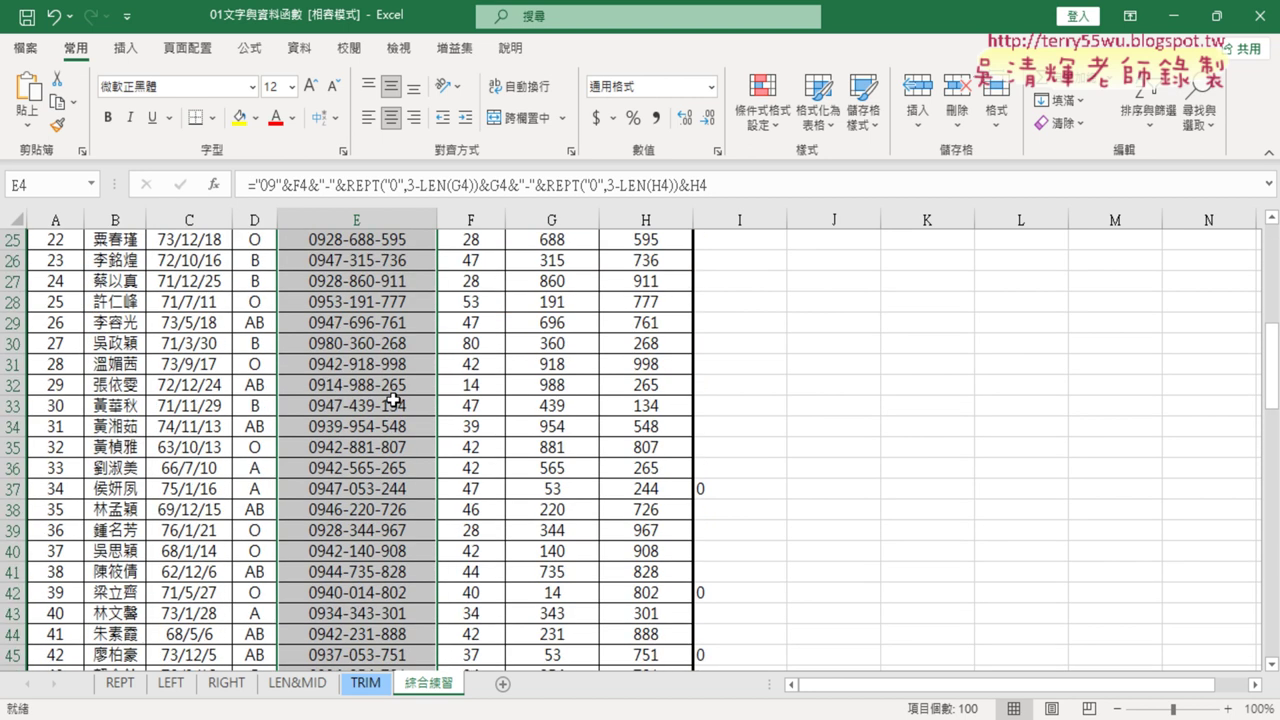
scroll(395, 401, "down", 3)
scroll(395, 401, "down", 6)
scroll(395, 401, "down", 4)
scroll(393, 396, "down", 3)
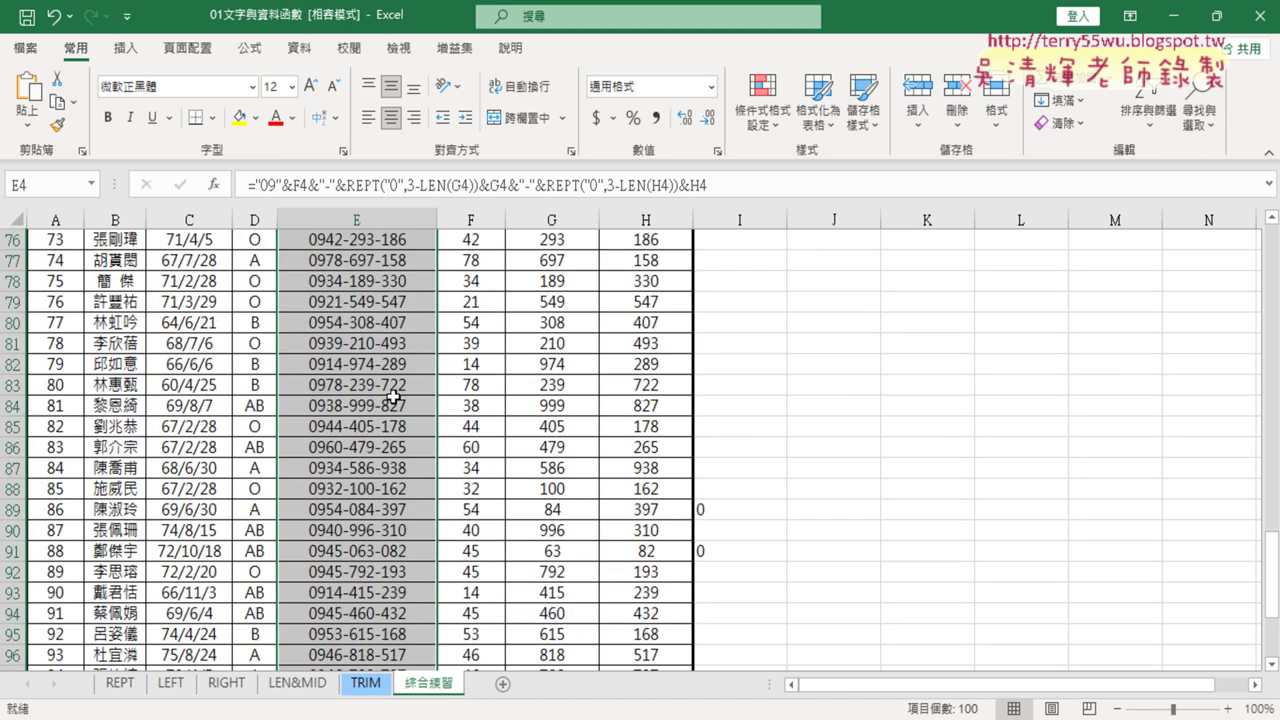
scroll(393, 396, "up", 5)
scroll(393, 396, "up", 9)
scroll(393, 396, "up", 11)
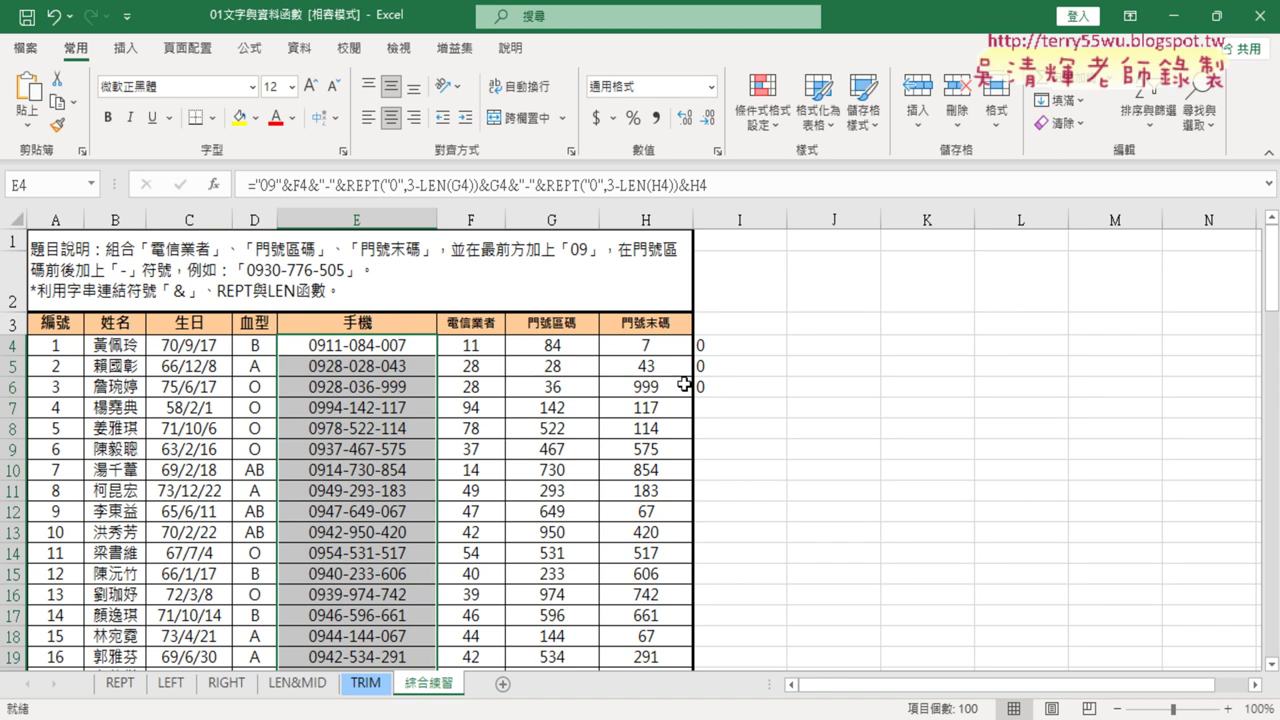
- Delete column I with its stray zeros, then reselect E4
left_click(750, 220)
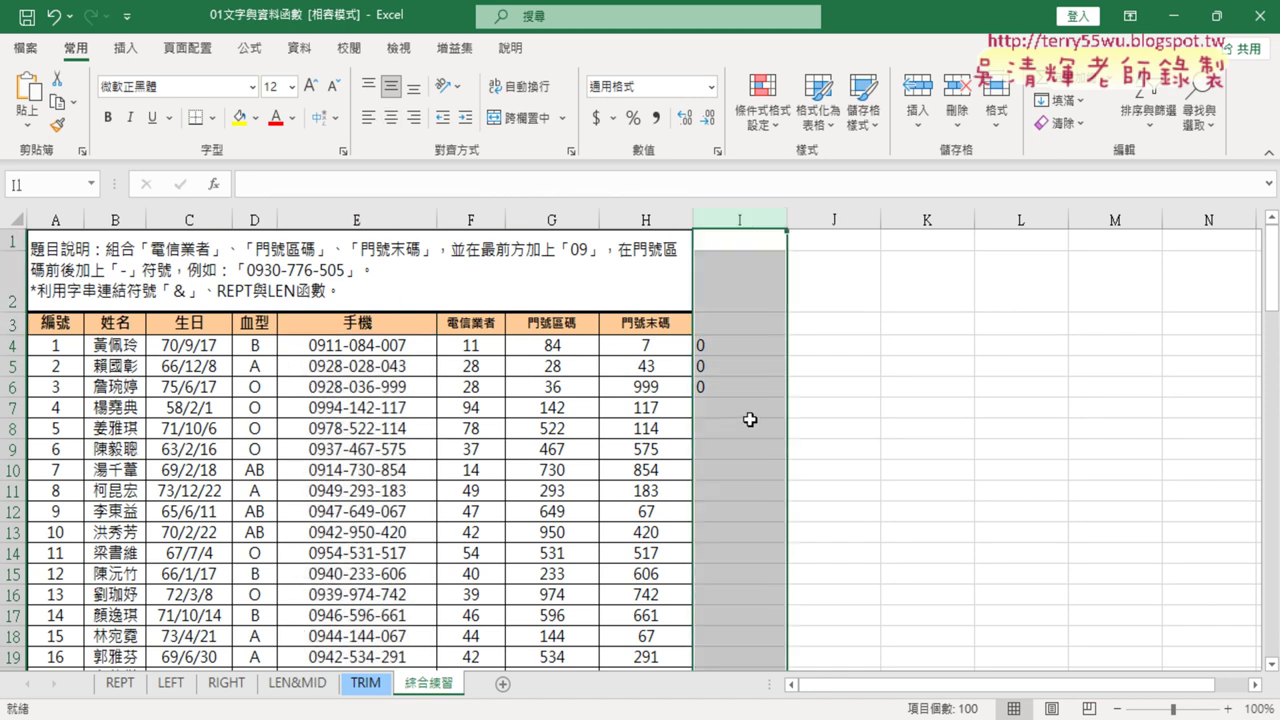
left_click(732, 350)
left_click(745, 219)
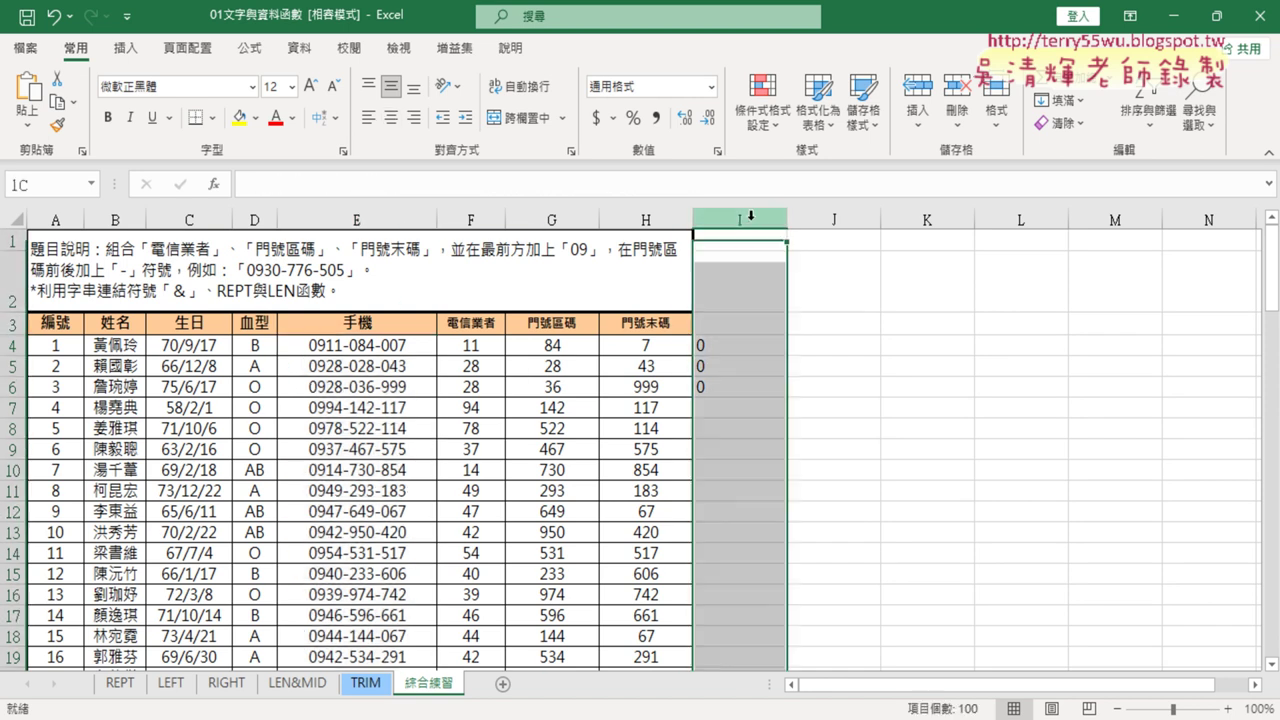
right_click(760, 415)
left_click(833, 249)
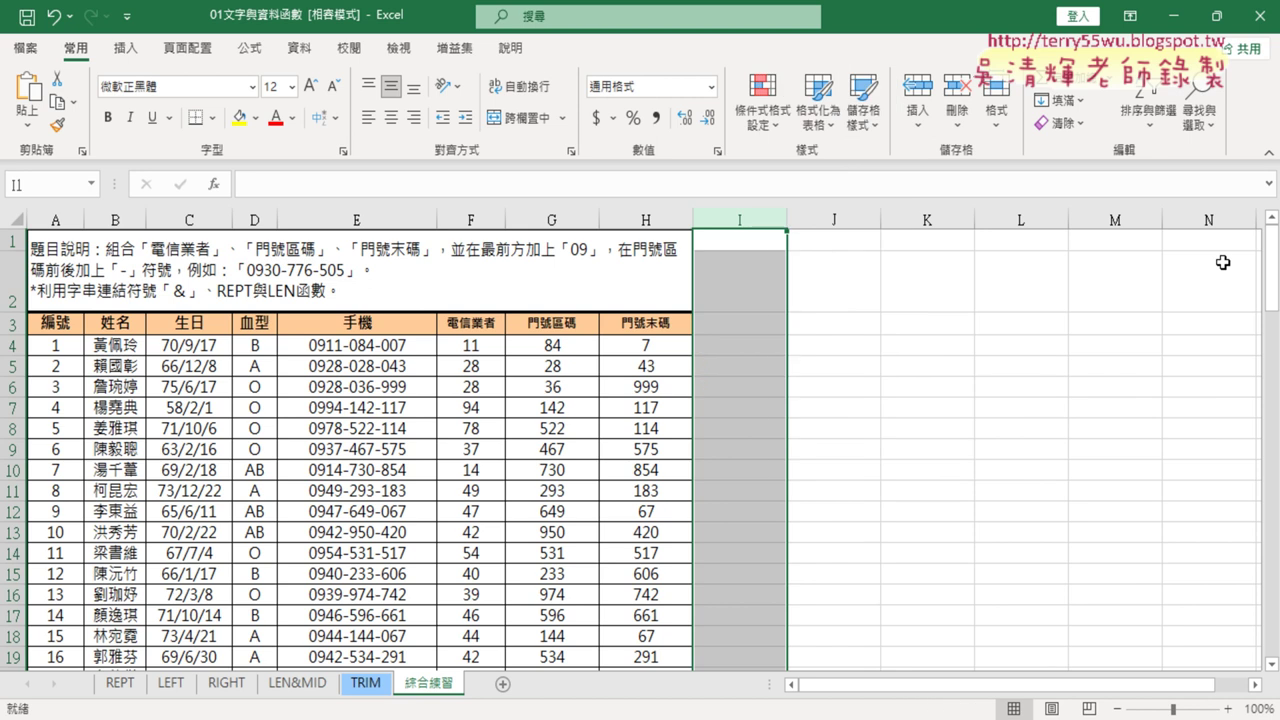
left_click(411, 345)
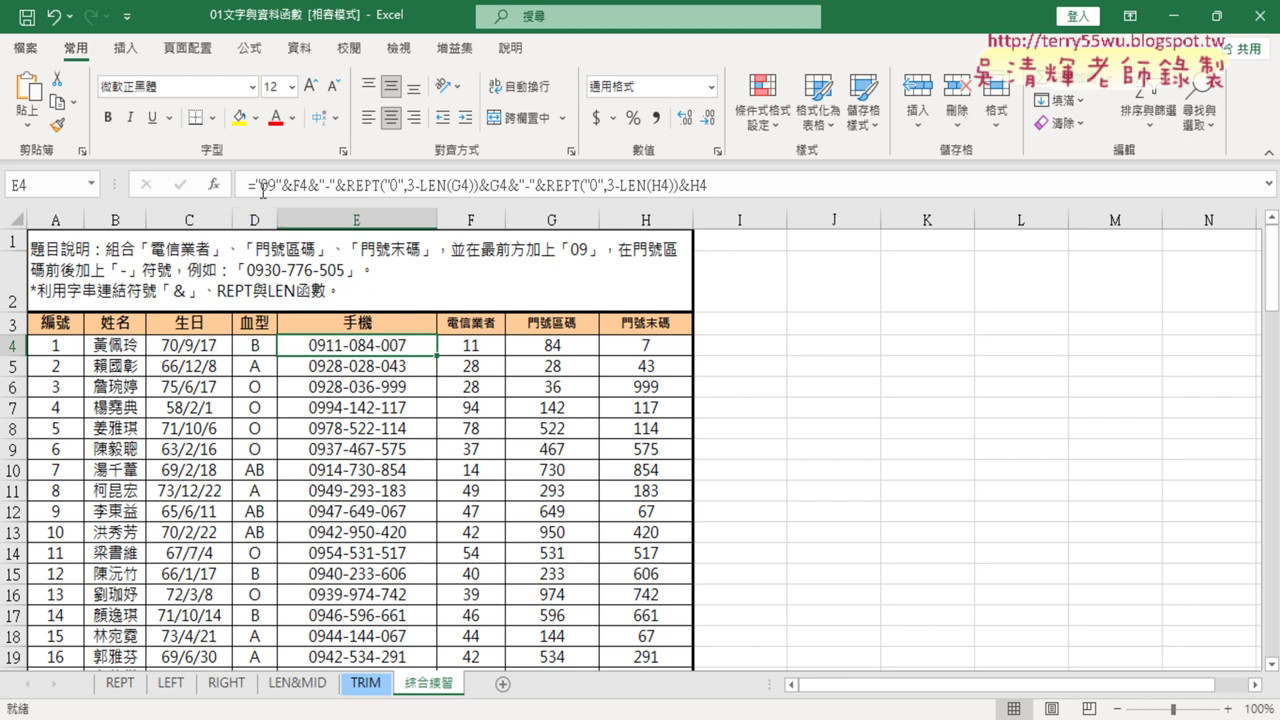
- Highlight the "09" prefix, the dash and the REPT padding in E4's formula to explain each
left_click_drag(256, 184, 283, 185)
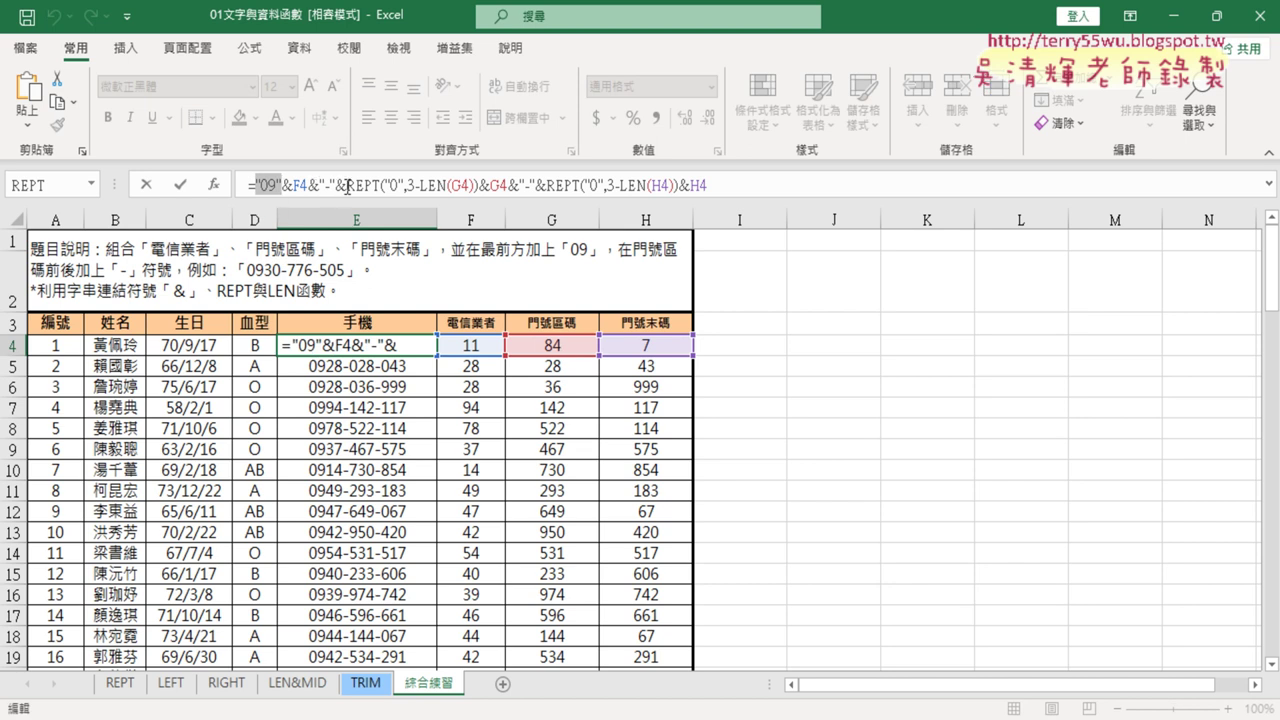
left_click_drag(347, 185, 481, 189)
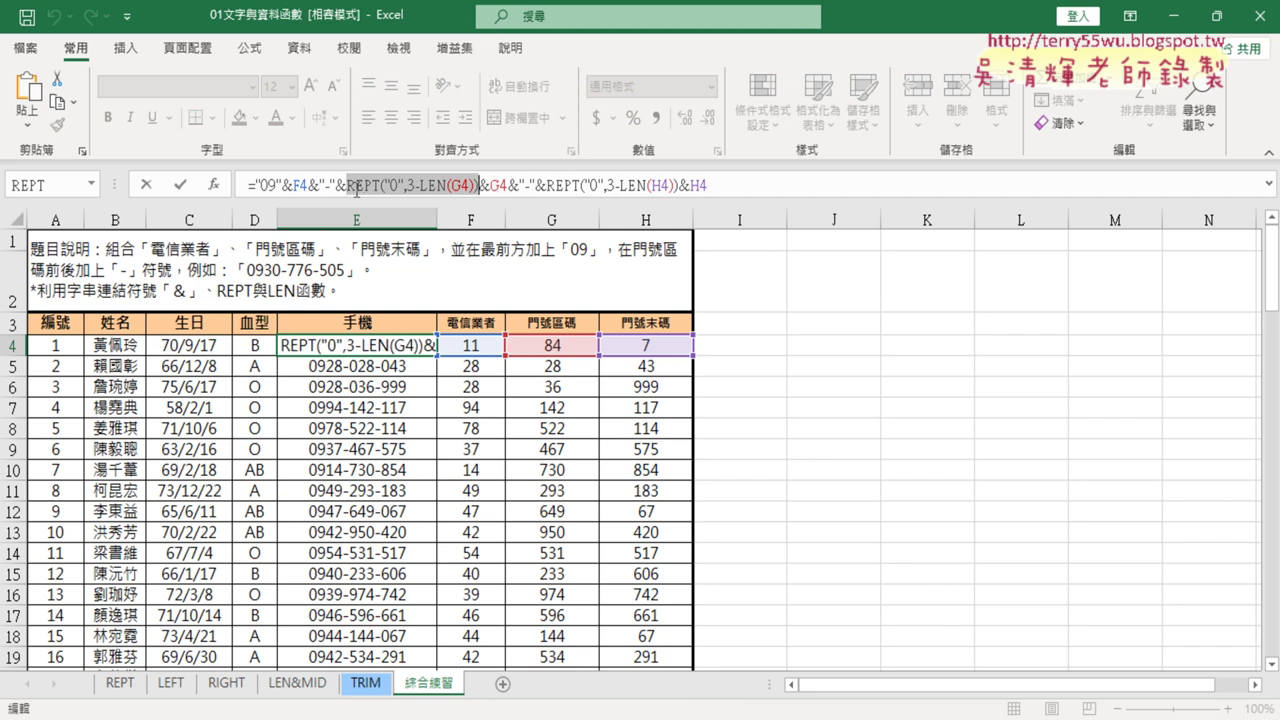
left_click_drag(308, 186, 507, 190)
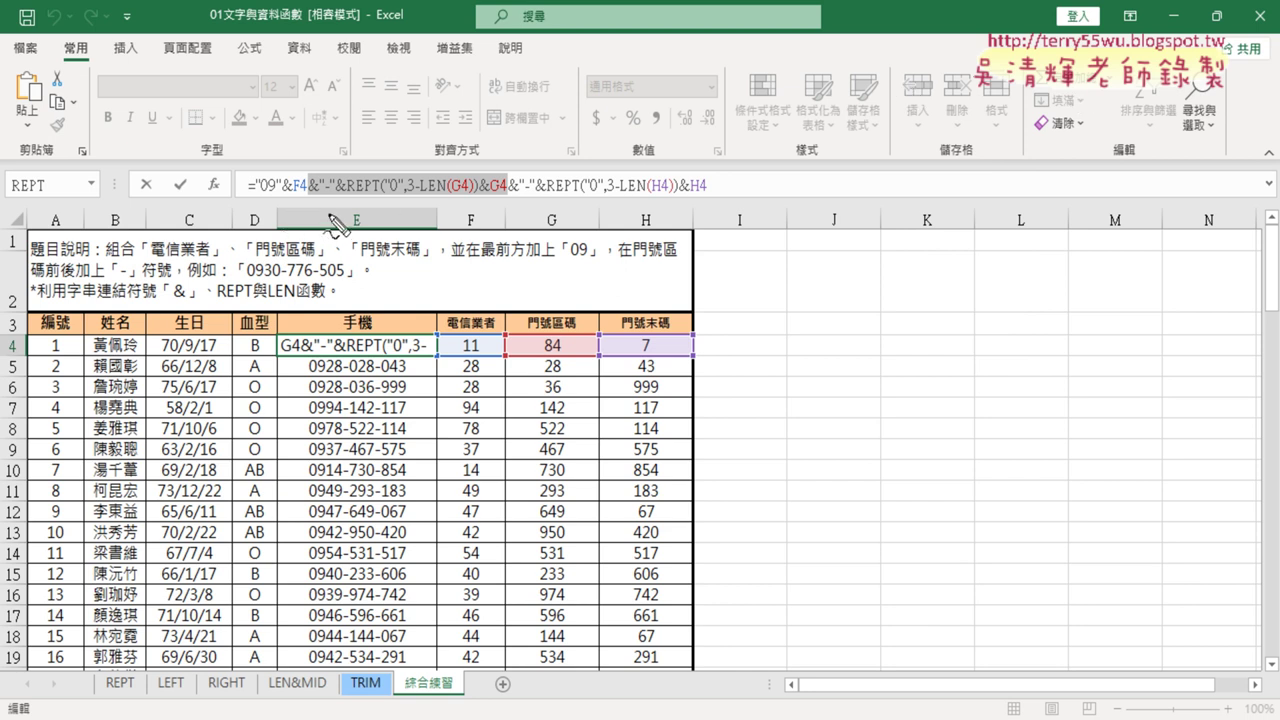
left_click_drag(310, 199, 474, 204)
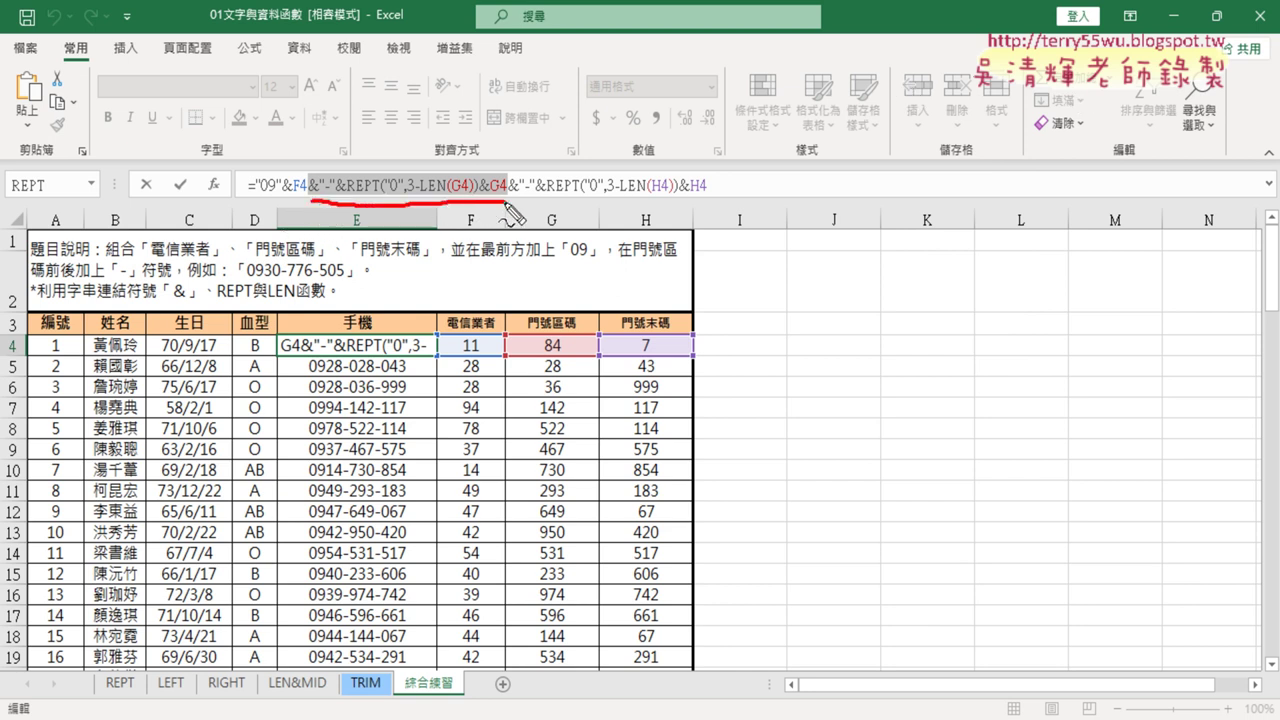
mouse_move(420, 162)
left_mouse_down()
mouse_move(614, 140)
mouse_move(613, 124)
left_mouse_up()
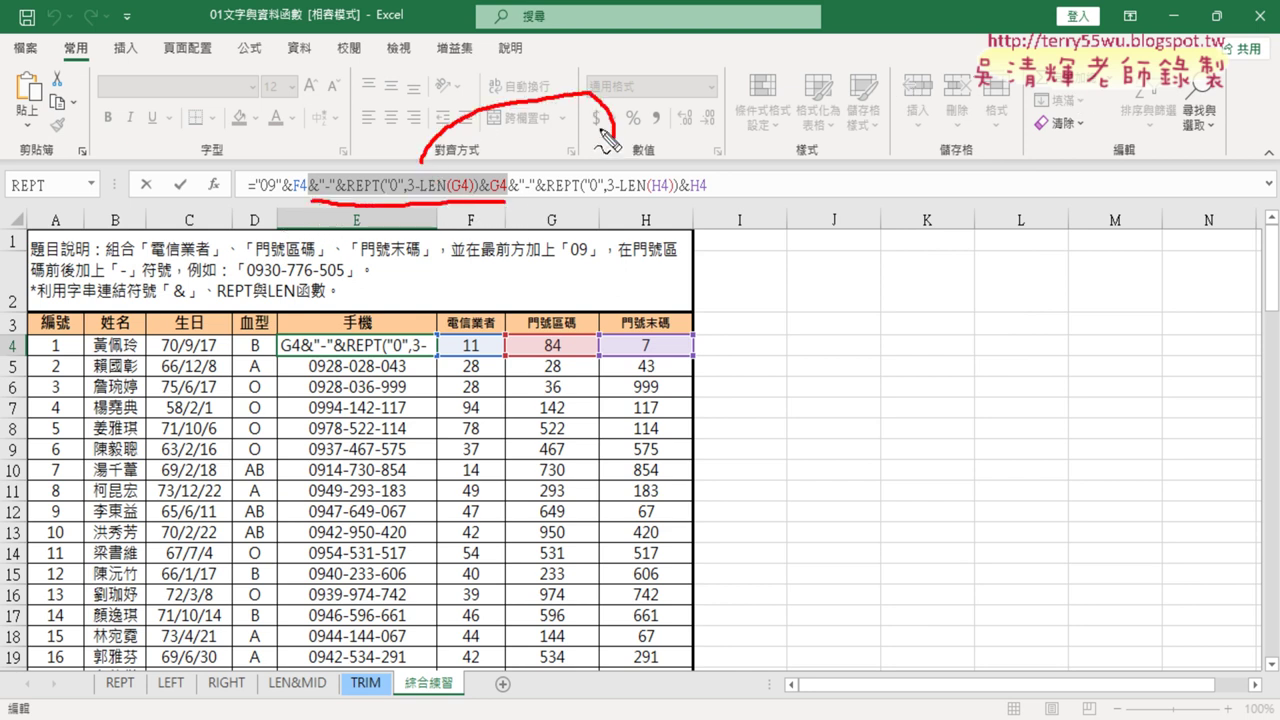
left_click_drag(647, 198, 713, 194)
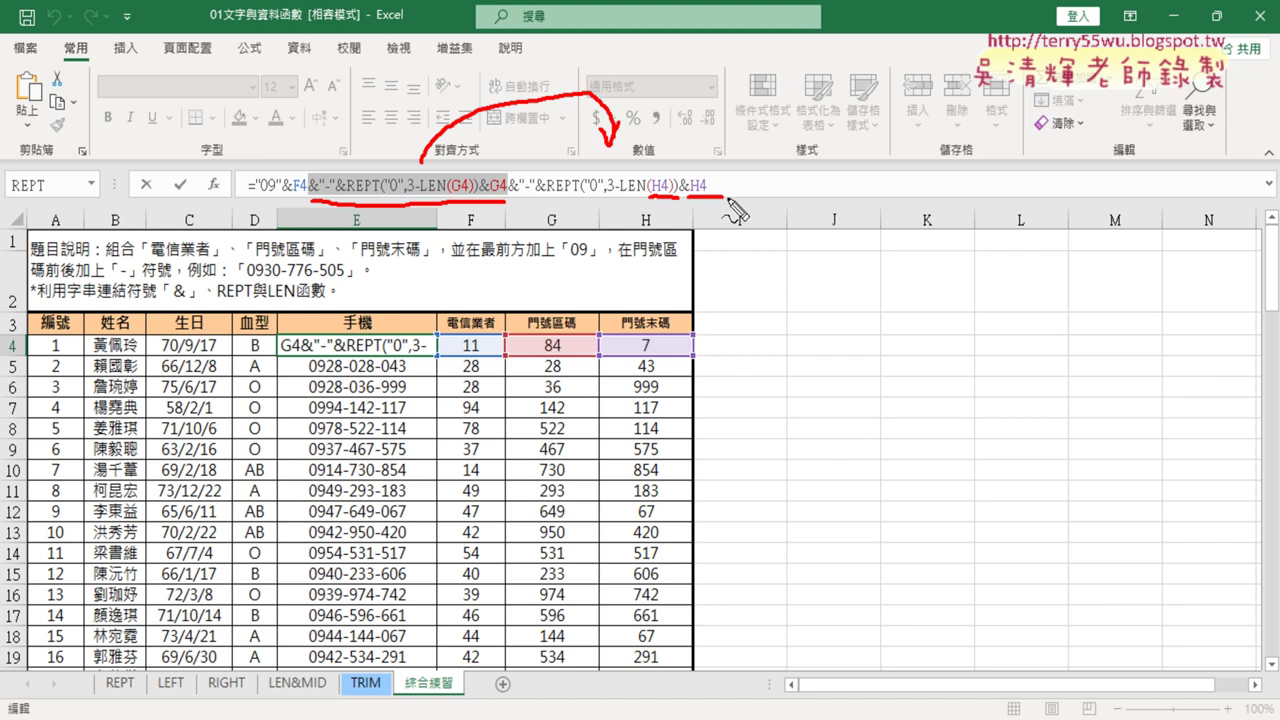
mouse_move(131, 703)
left_mouse_down()
mouse_move(143, 671)
mouse_move(186, 700)
mouse_move(245, 704)
mouse_move(300, 663)
mouse_move(318, 700)
left_mouse_up()
left_click_drag(138, 705, 190, 707)
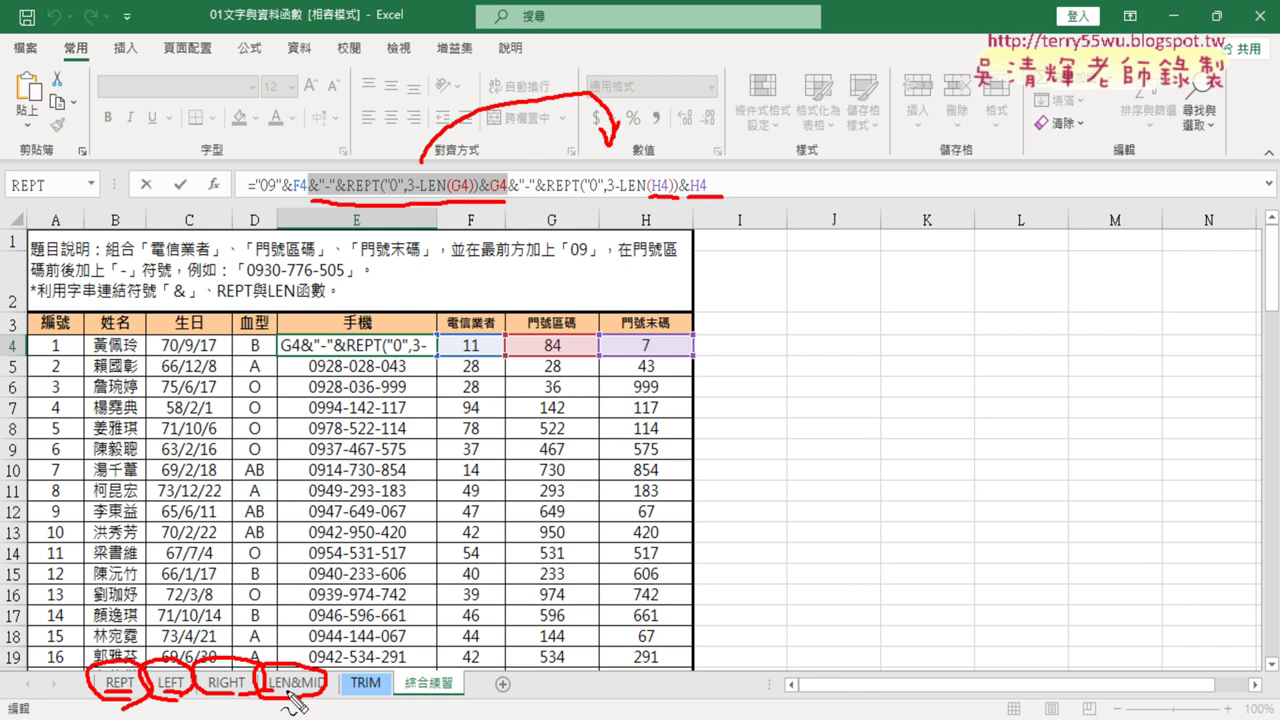
mouse_move(338, 703)
left_mouse_down()
mouse_move(345, 676)
mouse_move(358, 700)
left_mouse_up()
key("Escape")
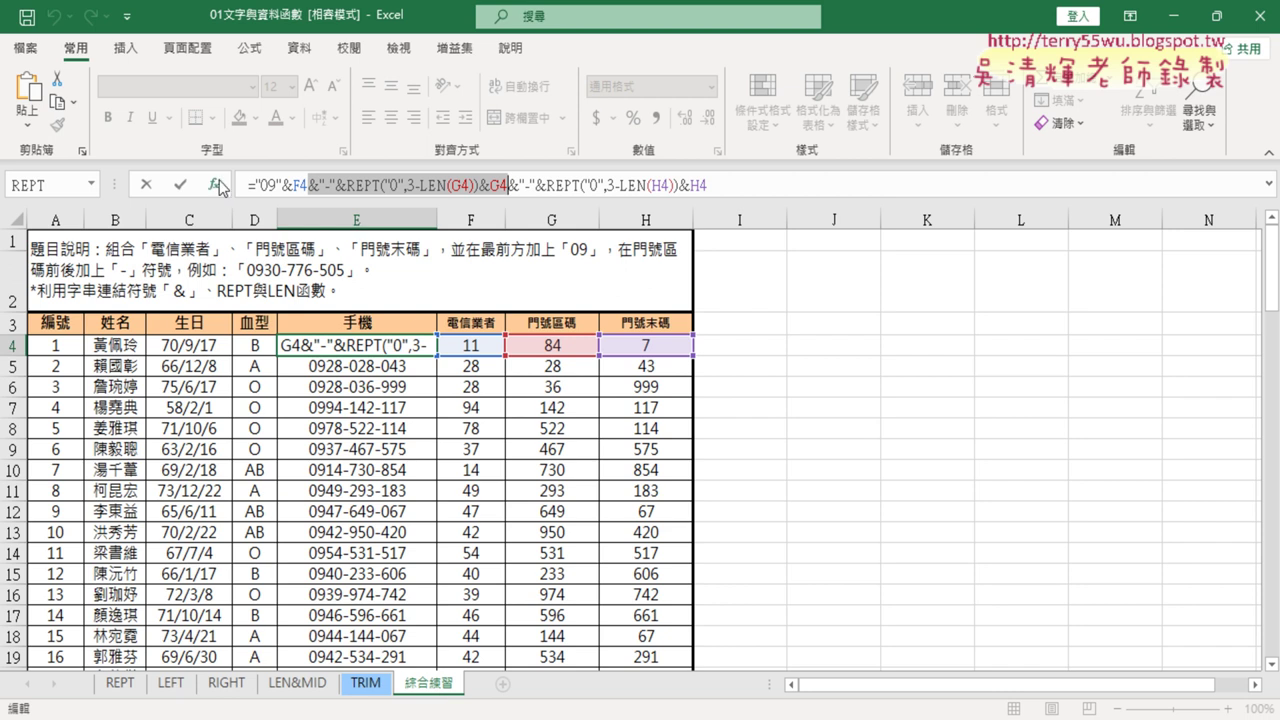
- From I4, open the Text function list and read the VALUETOTEXT description
left_click(180, 184)
left_click(769, 347)
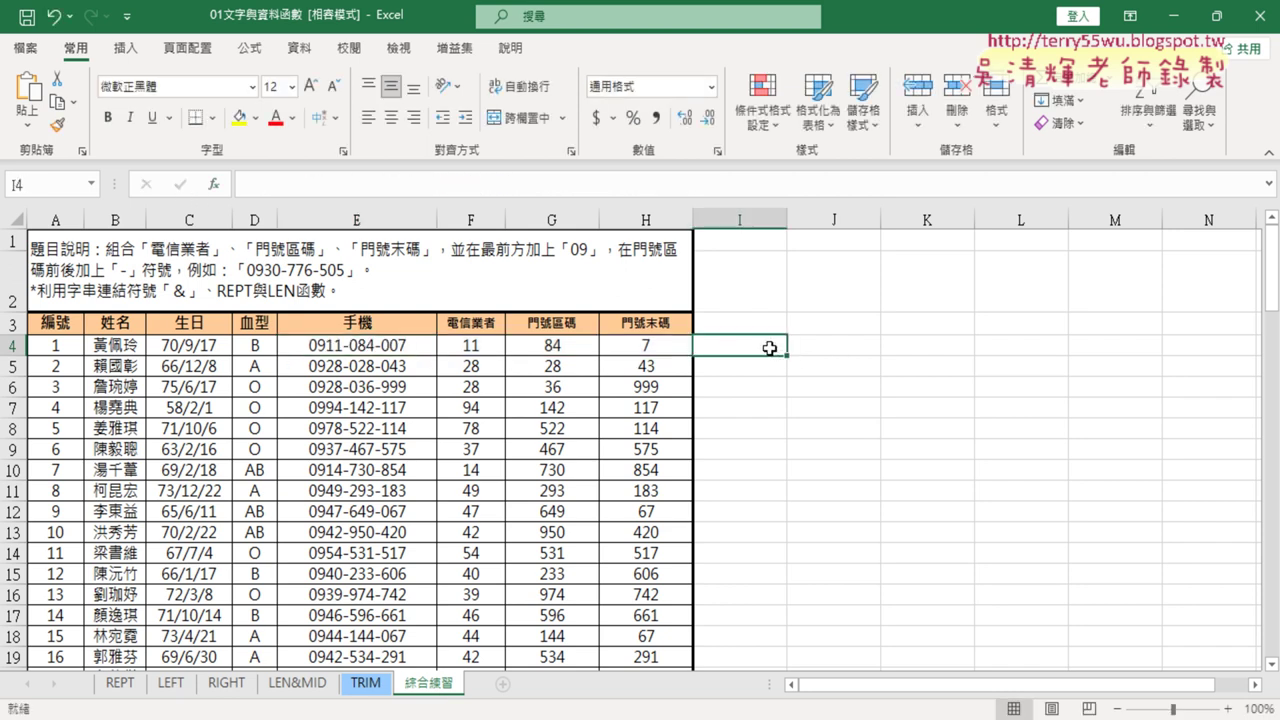
left_click(213, 185)
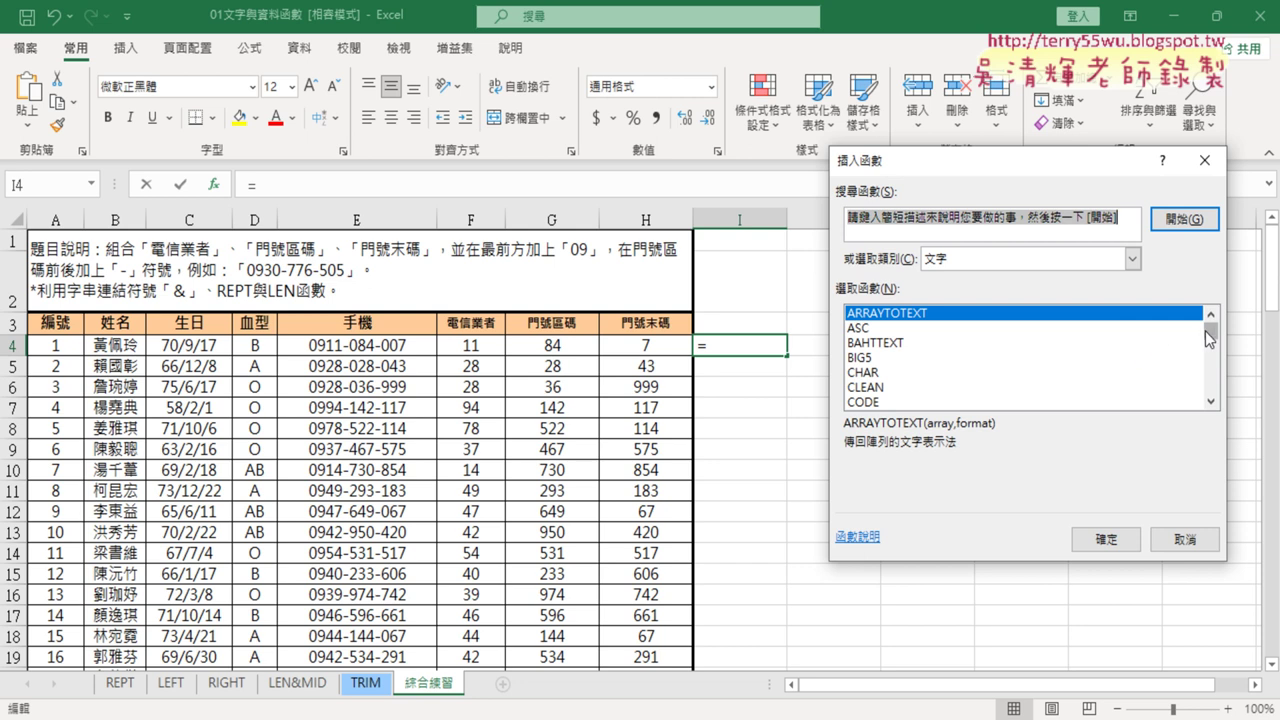
mouse_move(1211, 330)
left_mouse_down()
mouse_move(1213, 392)
mouse_move(1205, 312)
left_mouse_up()
left_click(1198, 401)
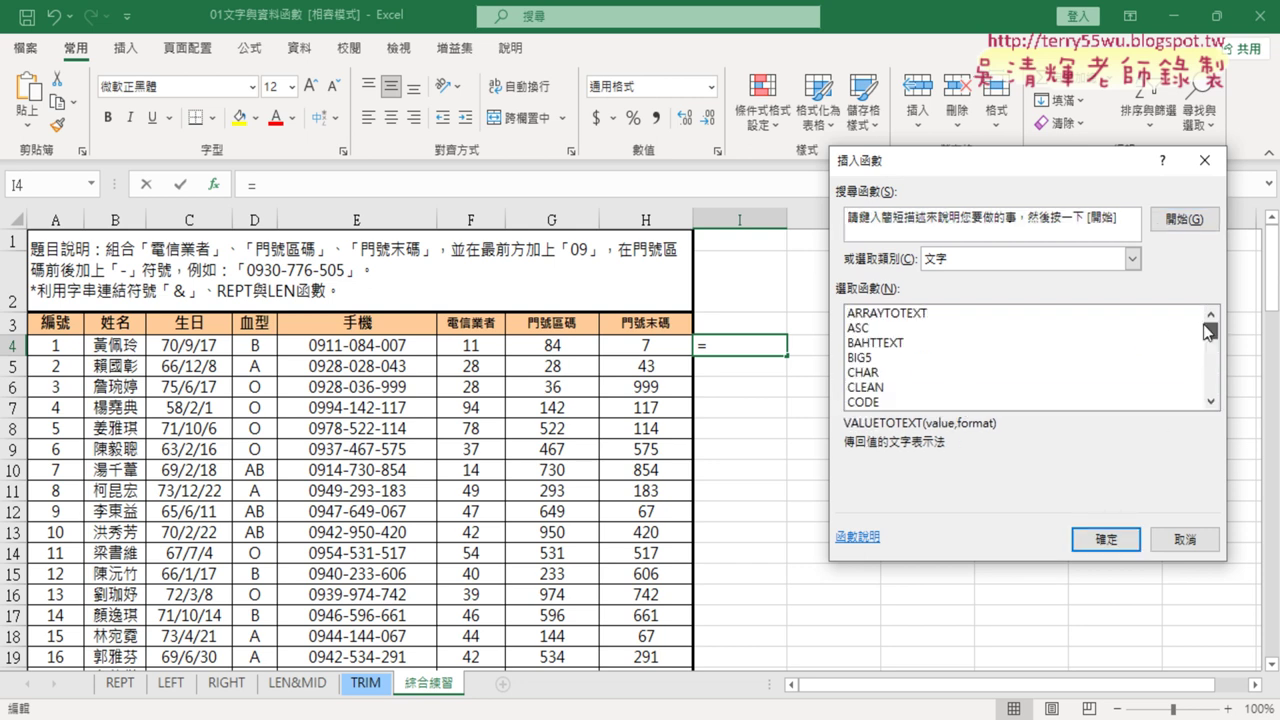
left_click(885, 313)
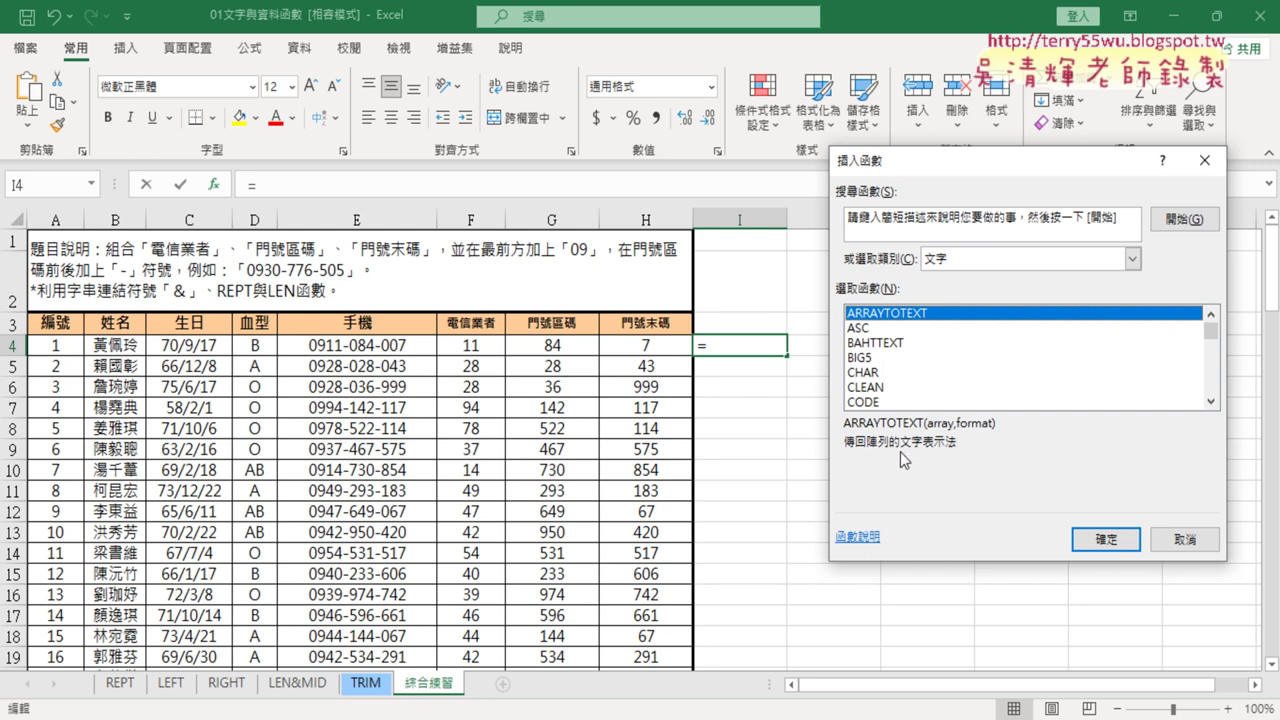
- Preview the ASC, BIG5, CODE, CHAR and LEN descriptions, cancel, and switch to the REPT sheet
left_click(881, 328)
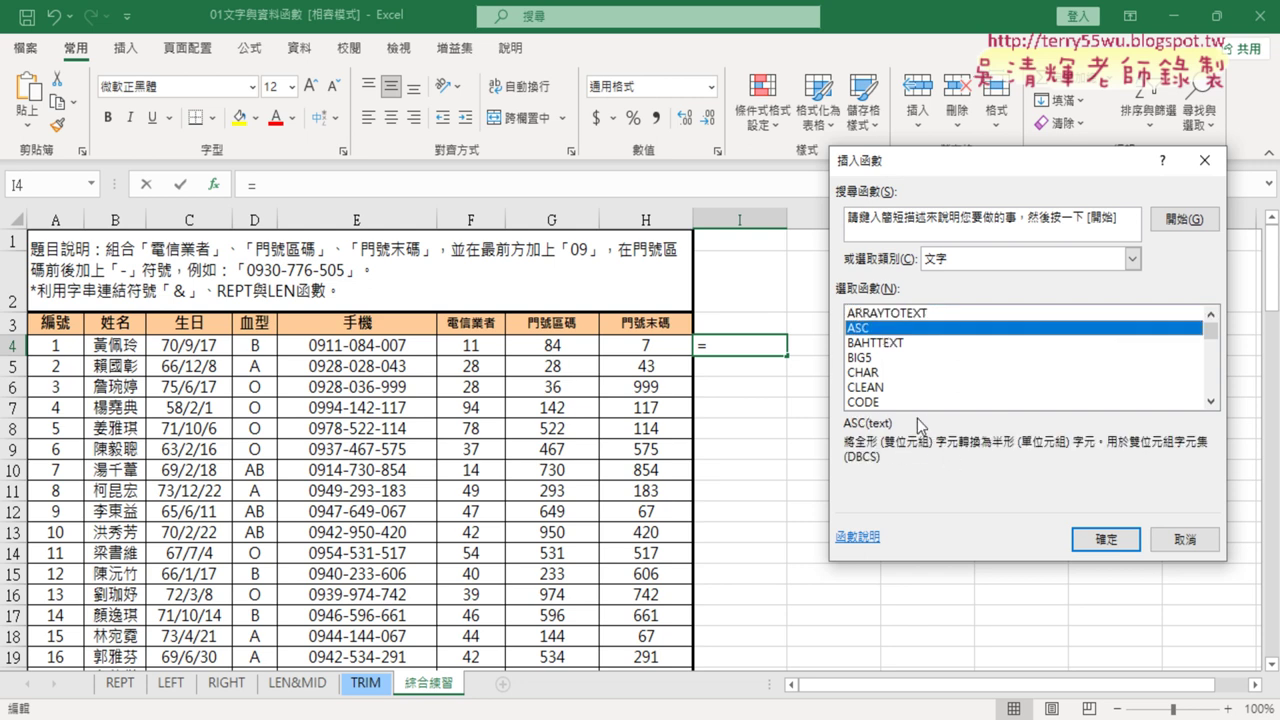
left_click(905, 357)
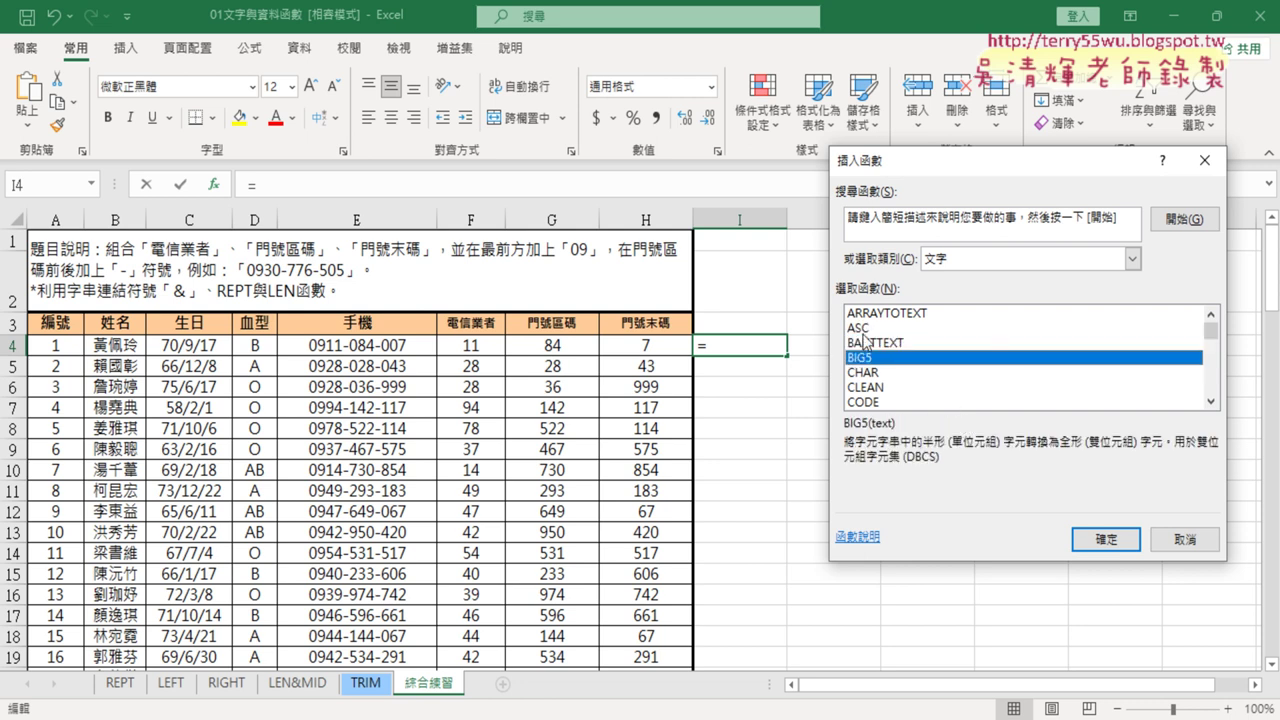
left_click(868, 329)
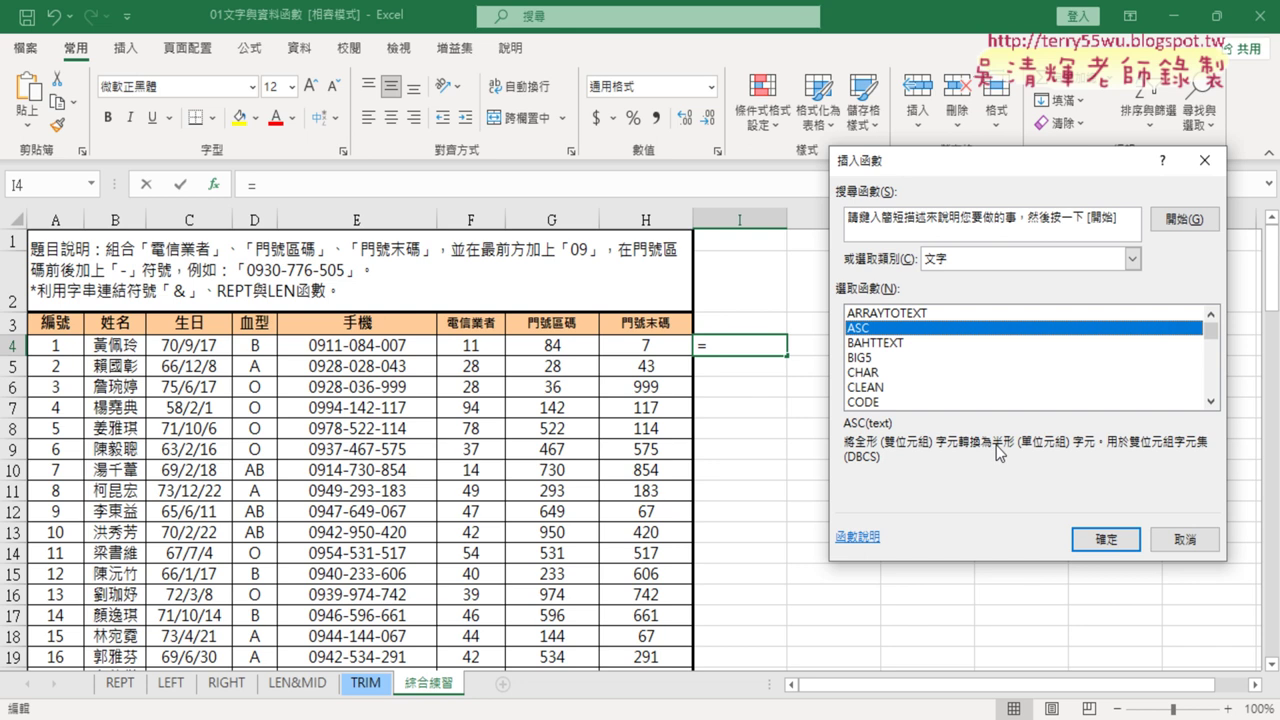
left_click(876, 358)
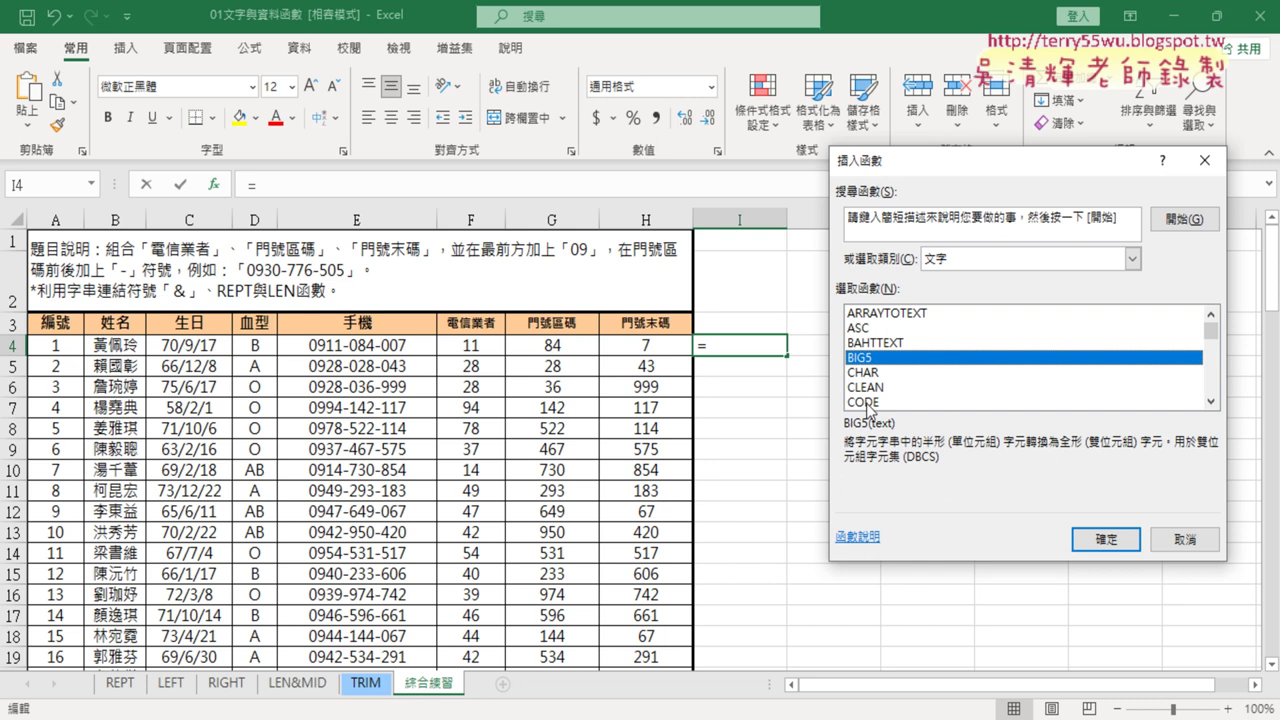
left_click(869, 403)
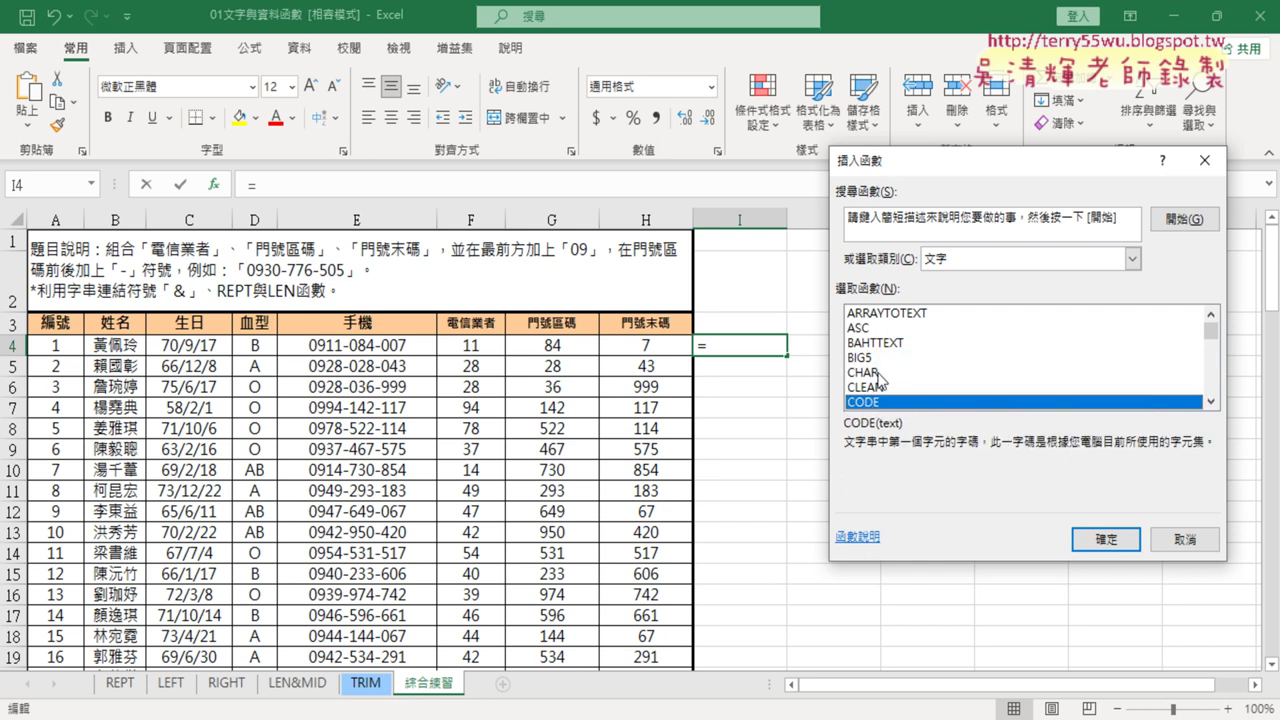
left_click(878, 373)
left_click(1210, 401)
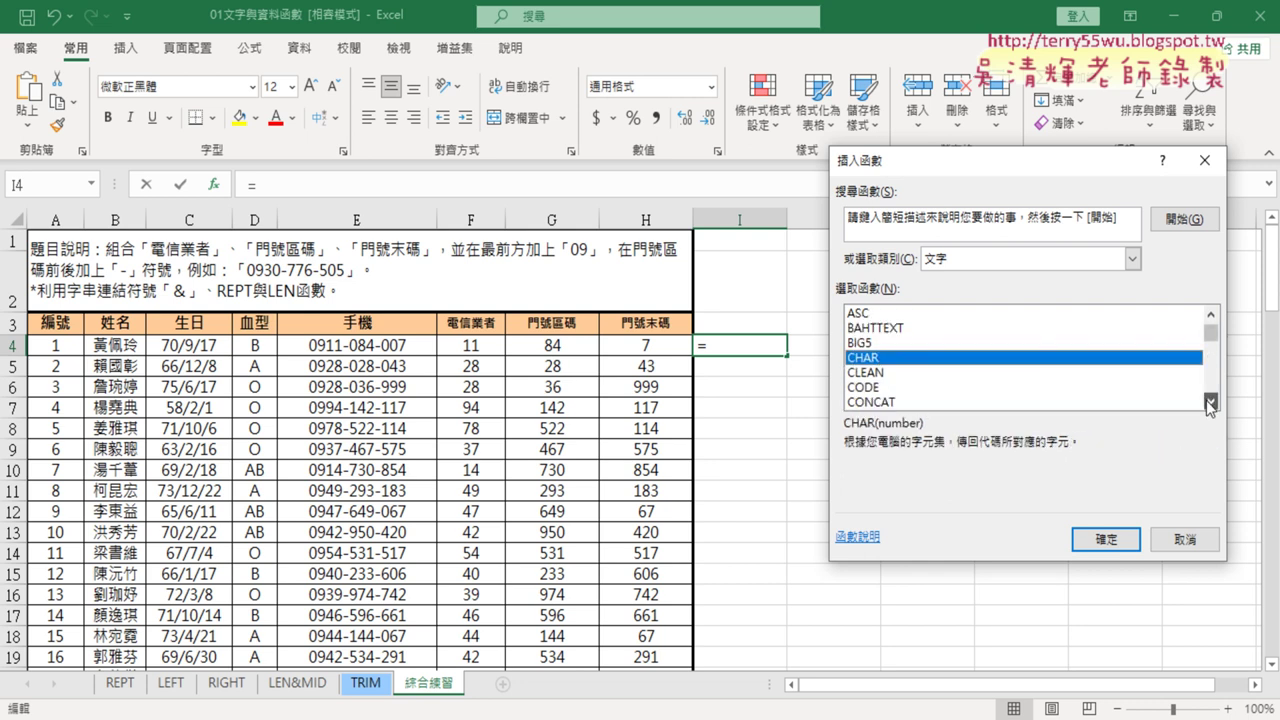
left_click(1210, 401)
left_click(1210, 401)
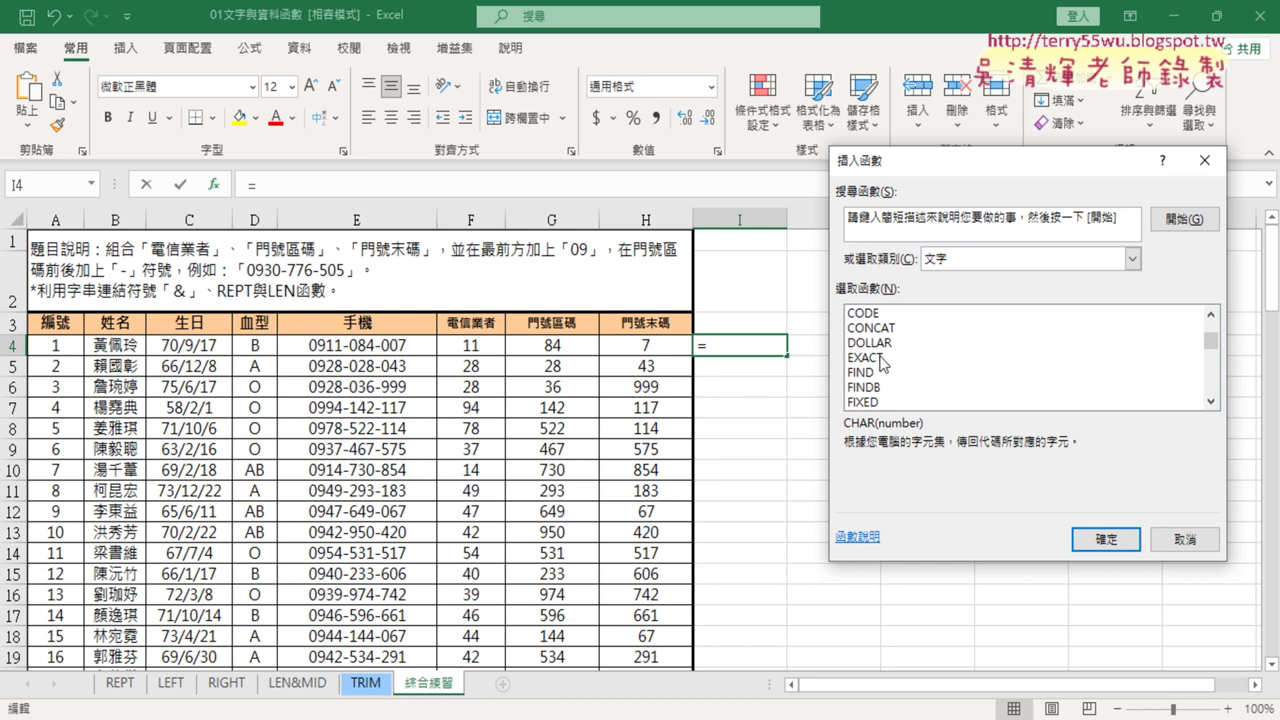
left_click(1210, 401)
left_click(1210, 401)
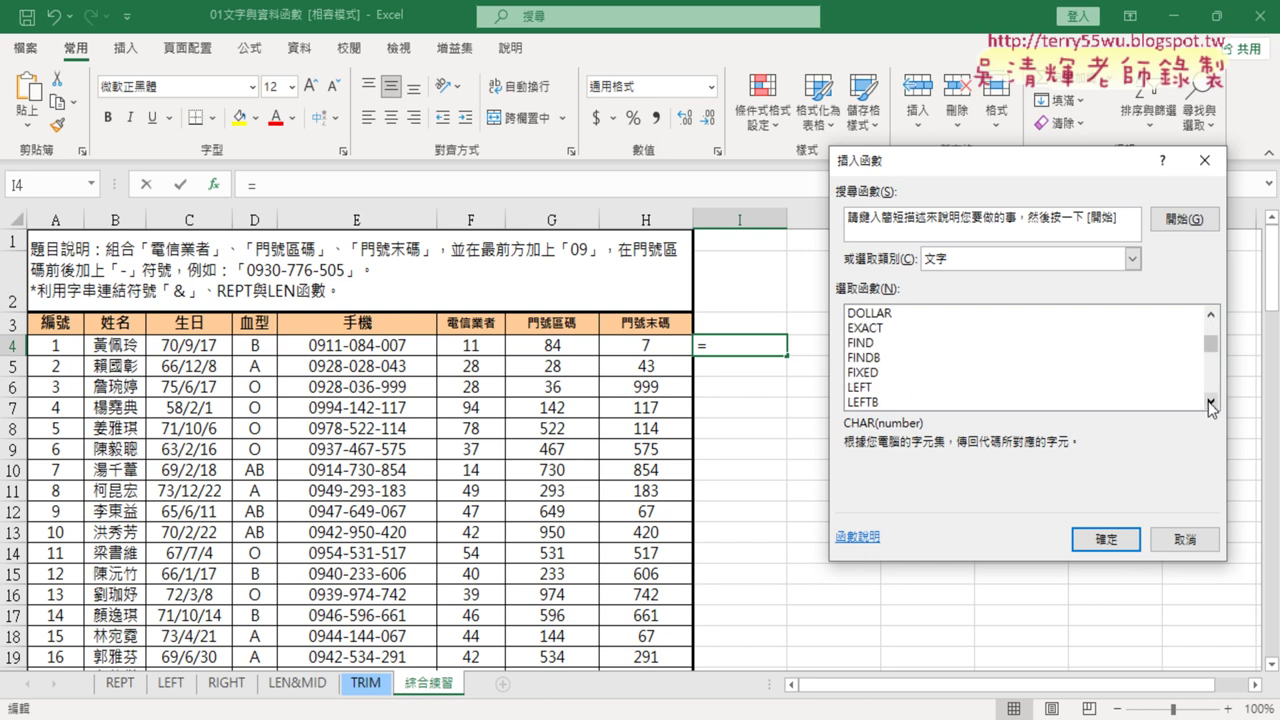
left_click(1210, 401)
left_click(1210, 401)
left_click(896, 387)
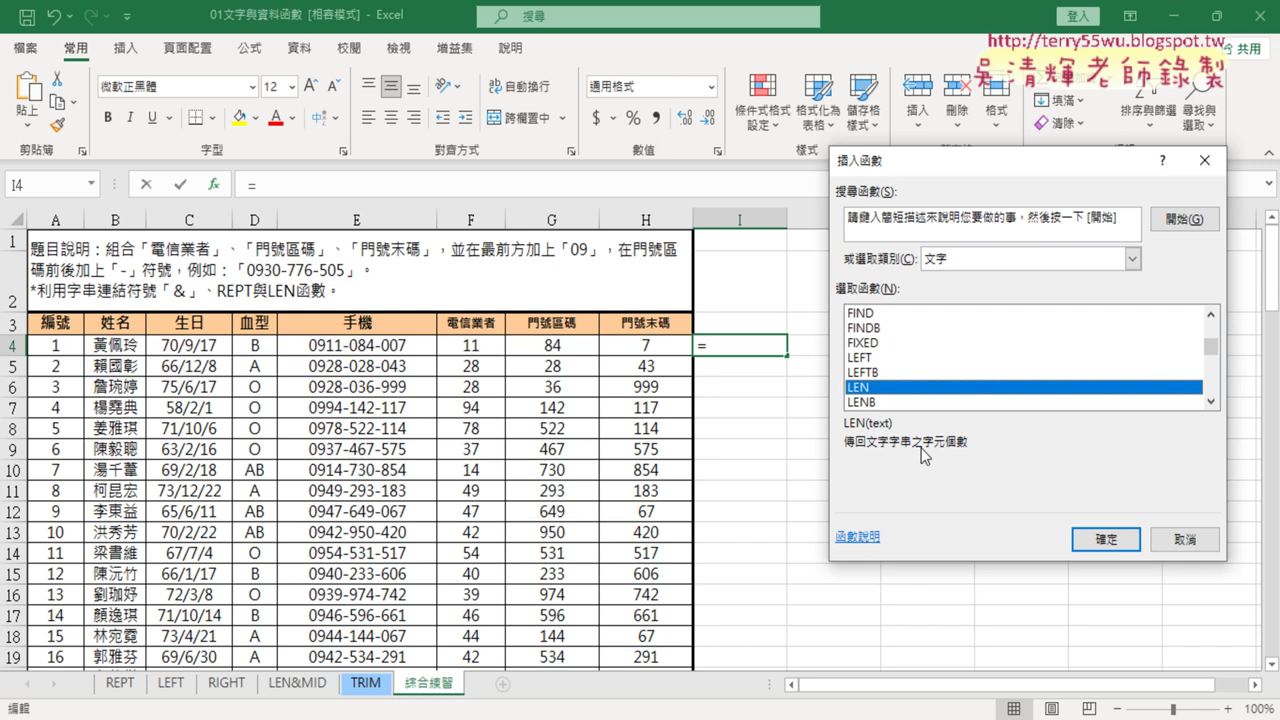
left_click(1186, 542)
left_click(125, 688)
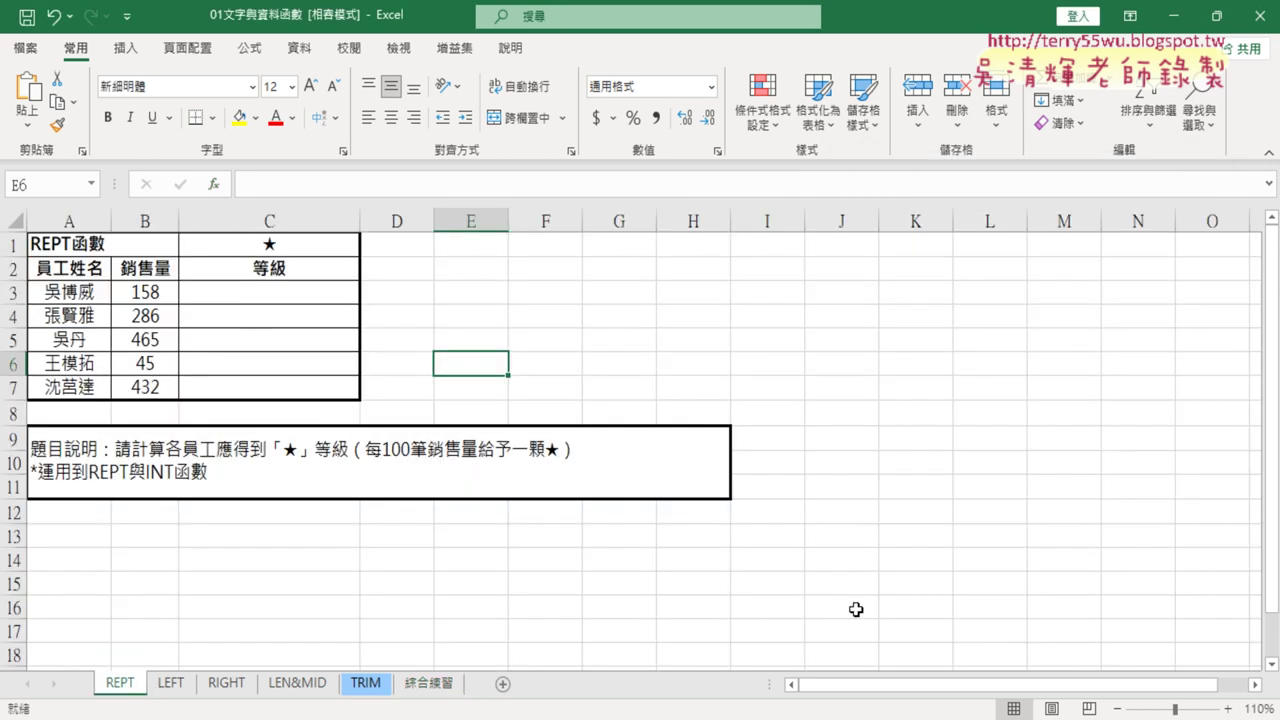
- Recheck E4's phone formula on 綜合練習, then return to REPT and compare B3's 158 with C3
left_click(1228, 708)
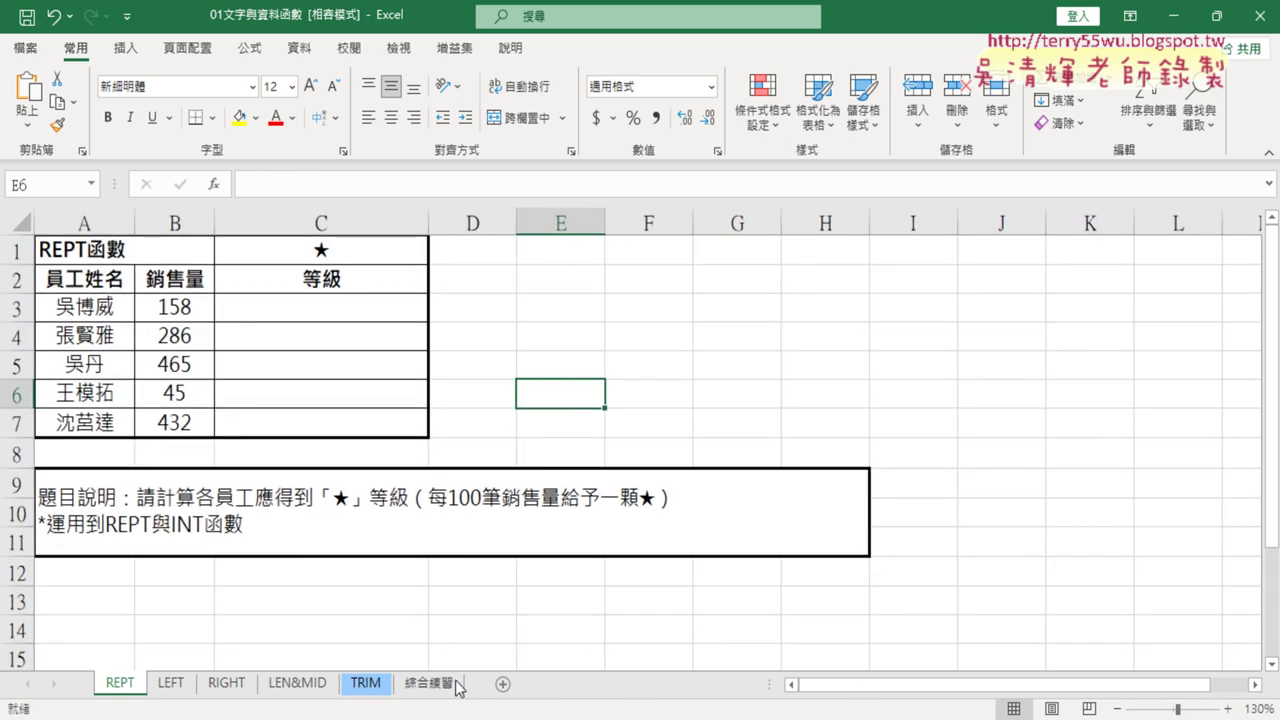
left_click(442, 688)
left_click(398, 350)
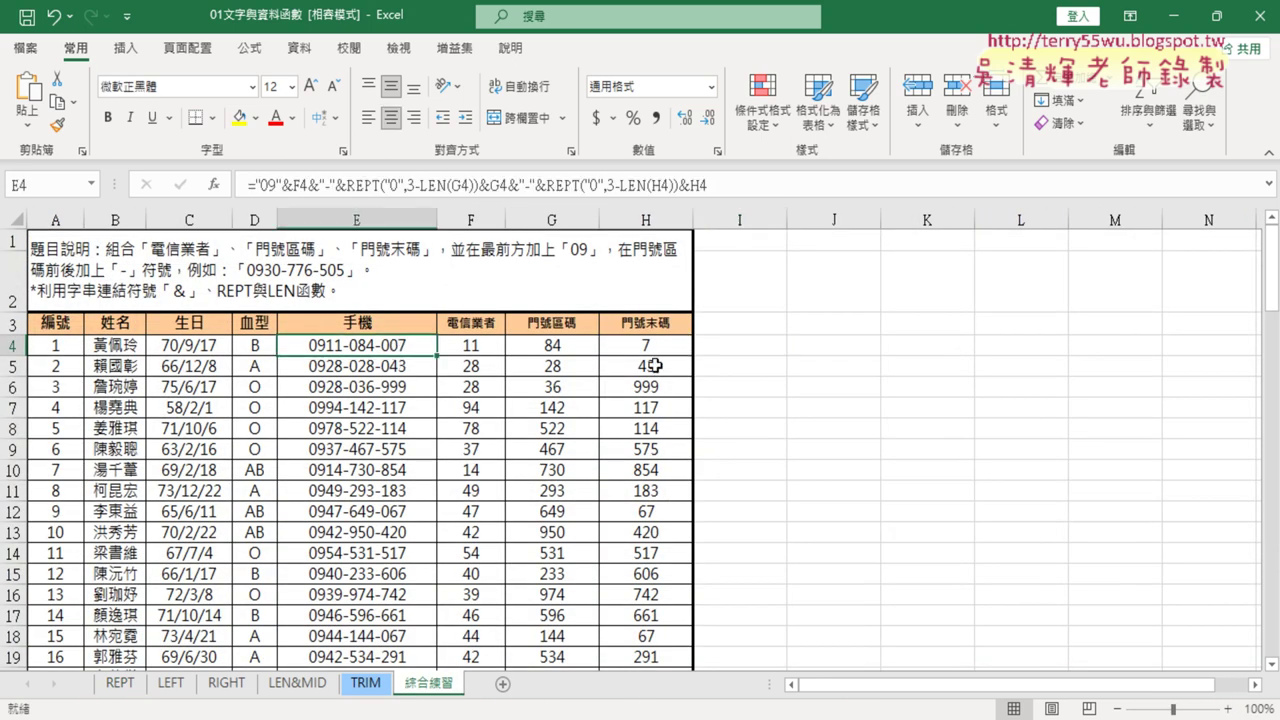
left_click(120, 686)
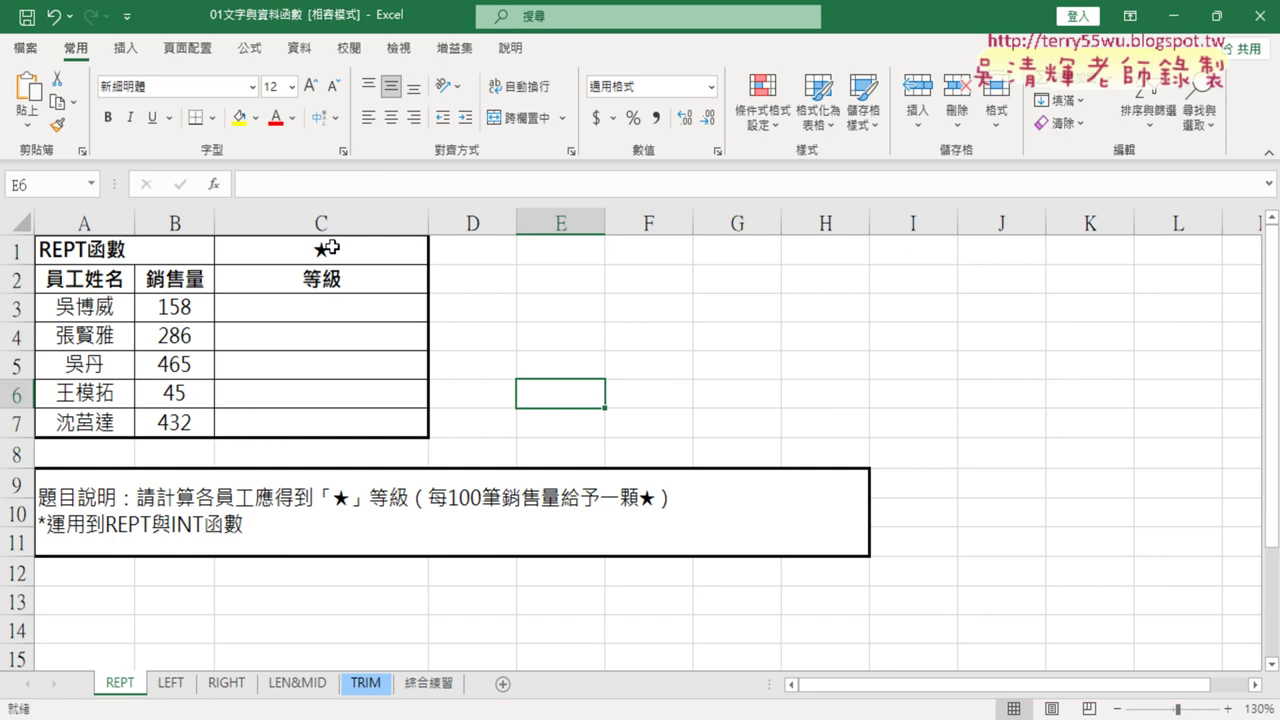
left_click(167, 308)
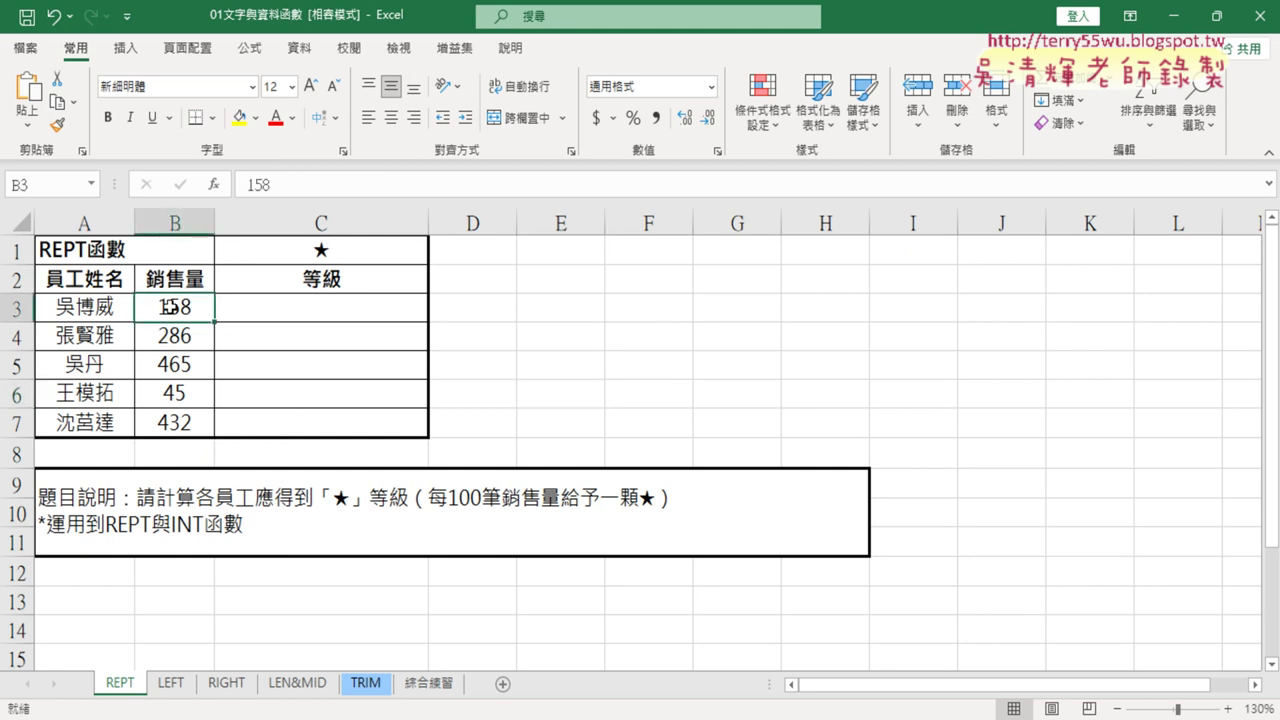
left_click(305, 309)
left_click(172, 307)
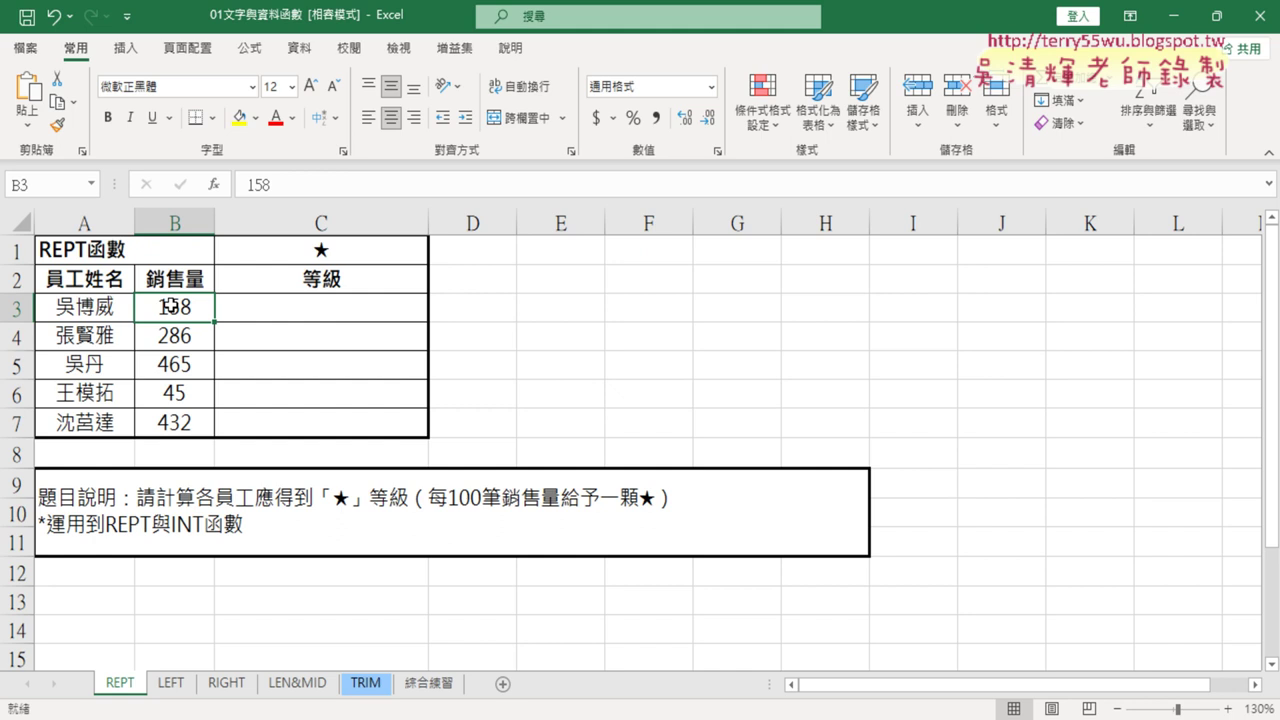
left_click(283, 313)
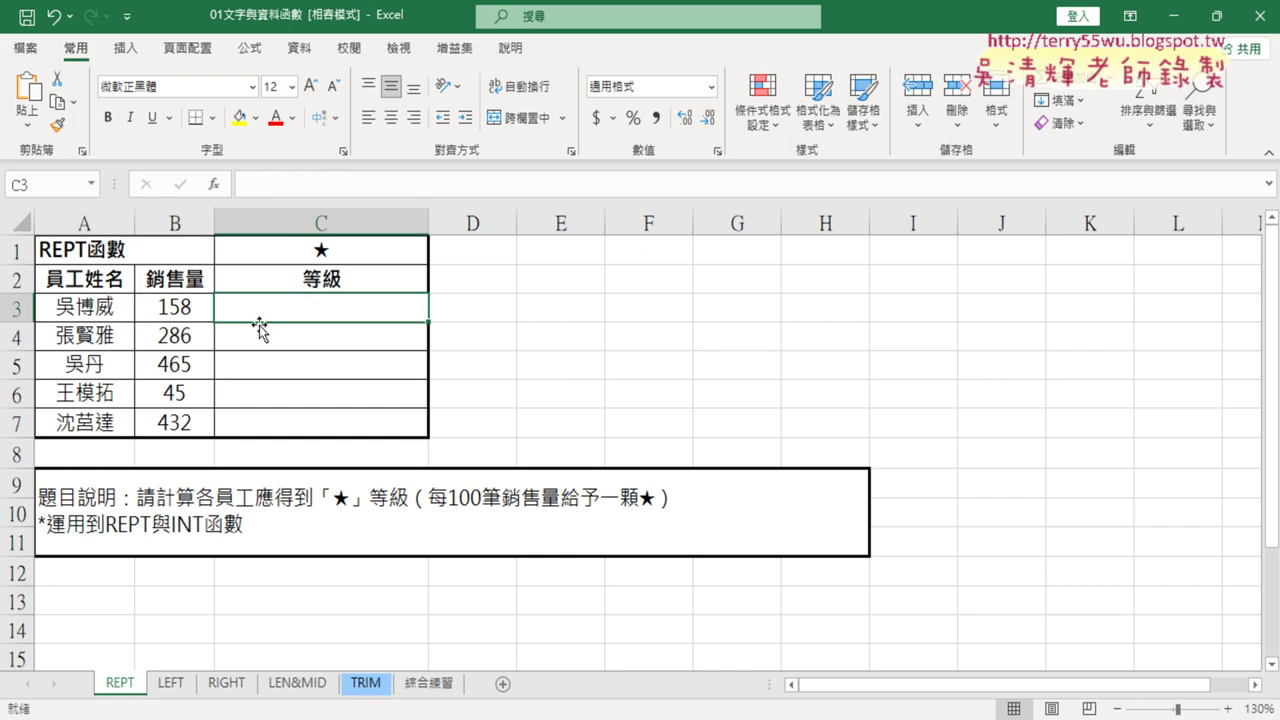
- Copy the ★ from the C1 heading and put one ★ into C3
double_click(320, 249)
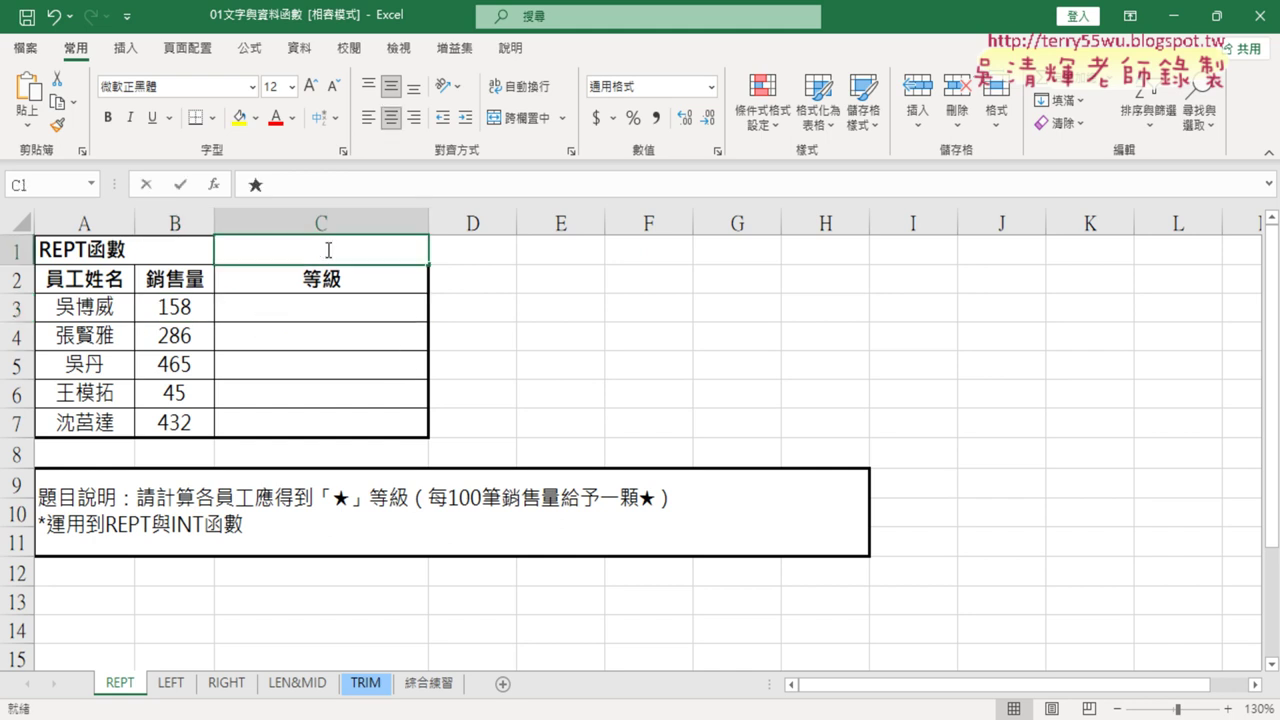
double_click(321, 249)
key("ctrl+c")
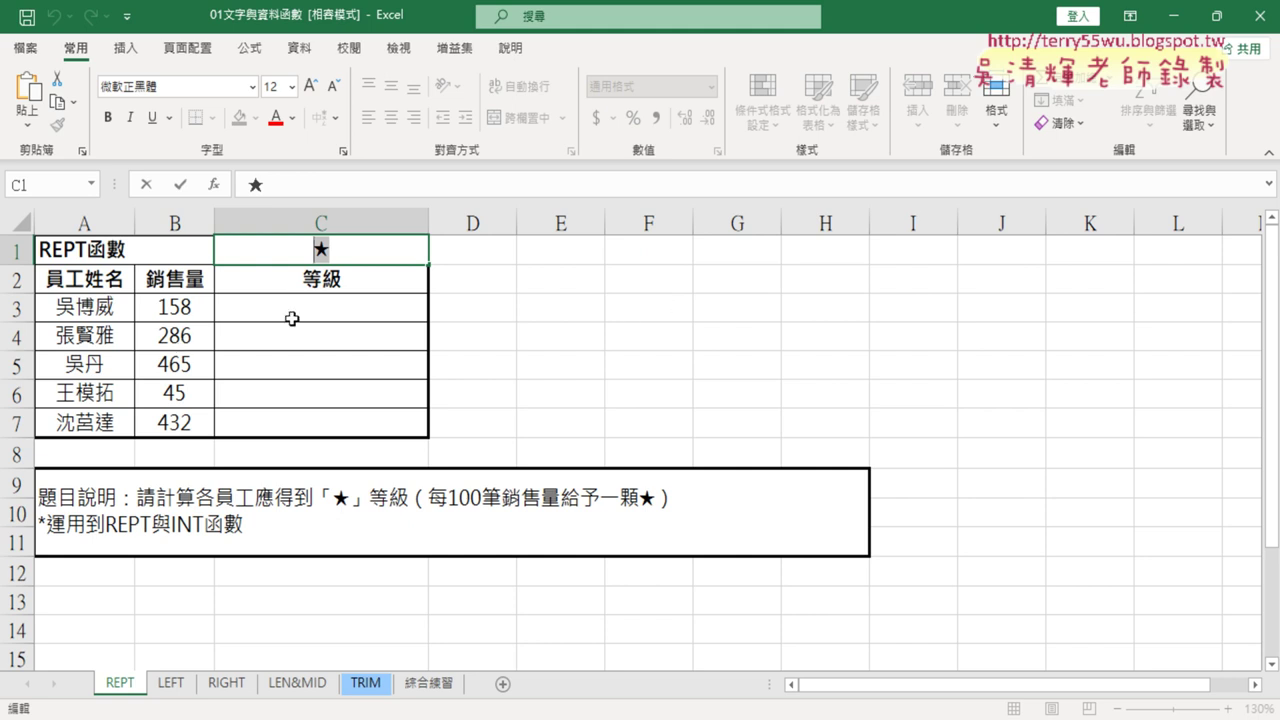
left_click(322, 311)
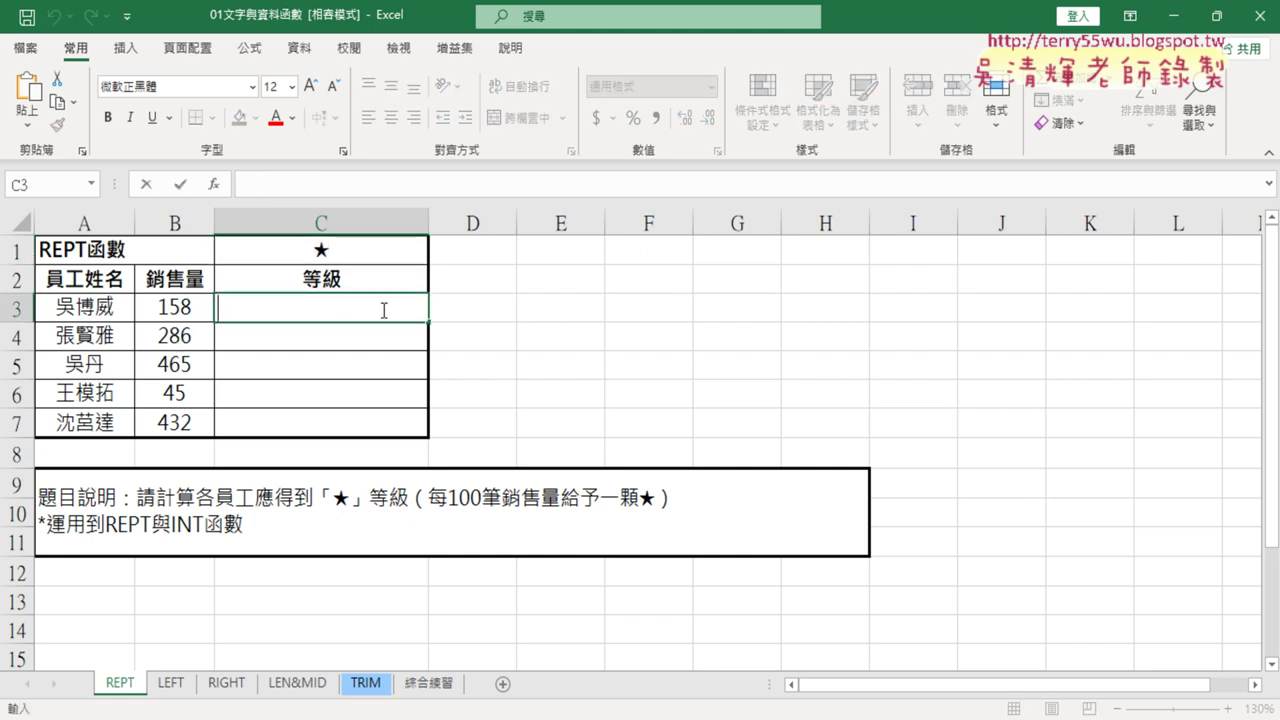
key("ctrl+v")
left_click(366, 334)
- Enter ★★ in C4 and ★★★★ in C5 and C7, leaving C6 blank
double_click(368, 336)
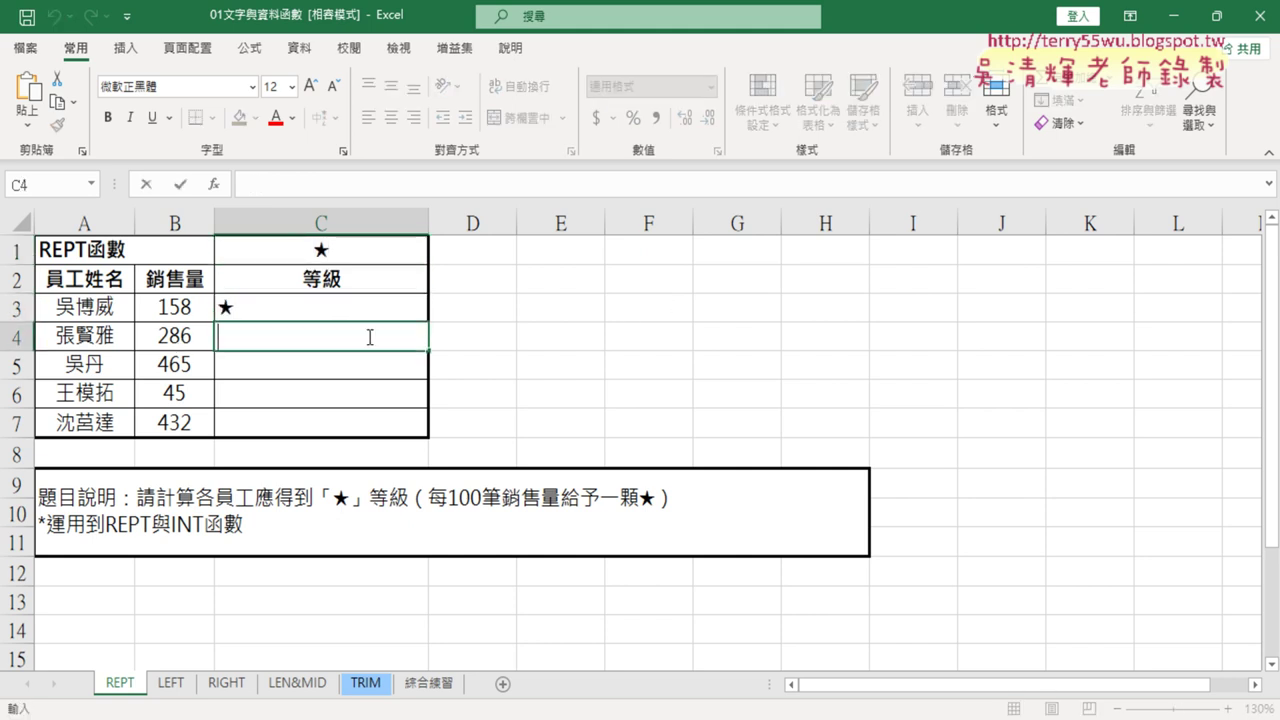
key("ctrl+v")
key("ctrl+v")
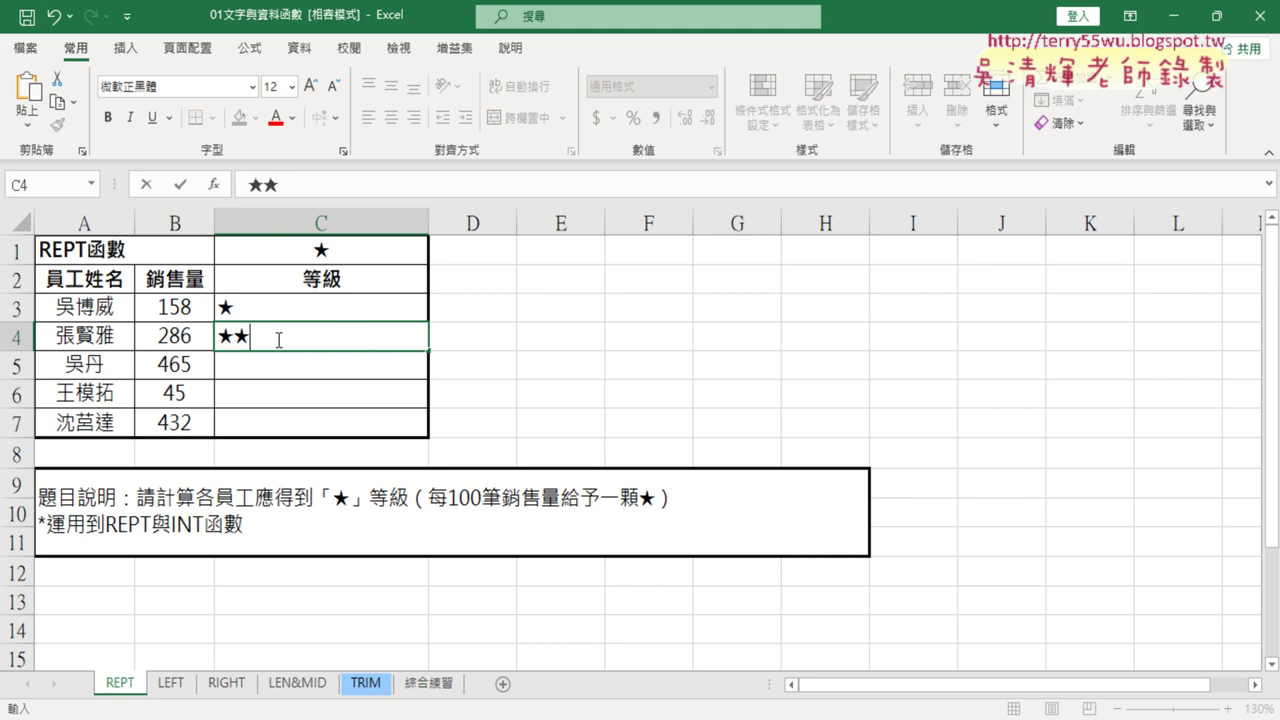
left_click(346, 366)
double_click(307, 367)
key("ctrl+v")
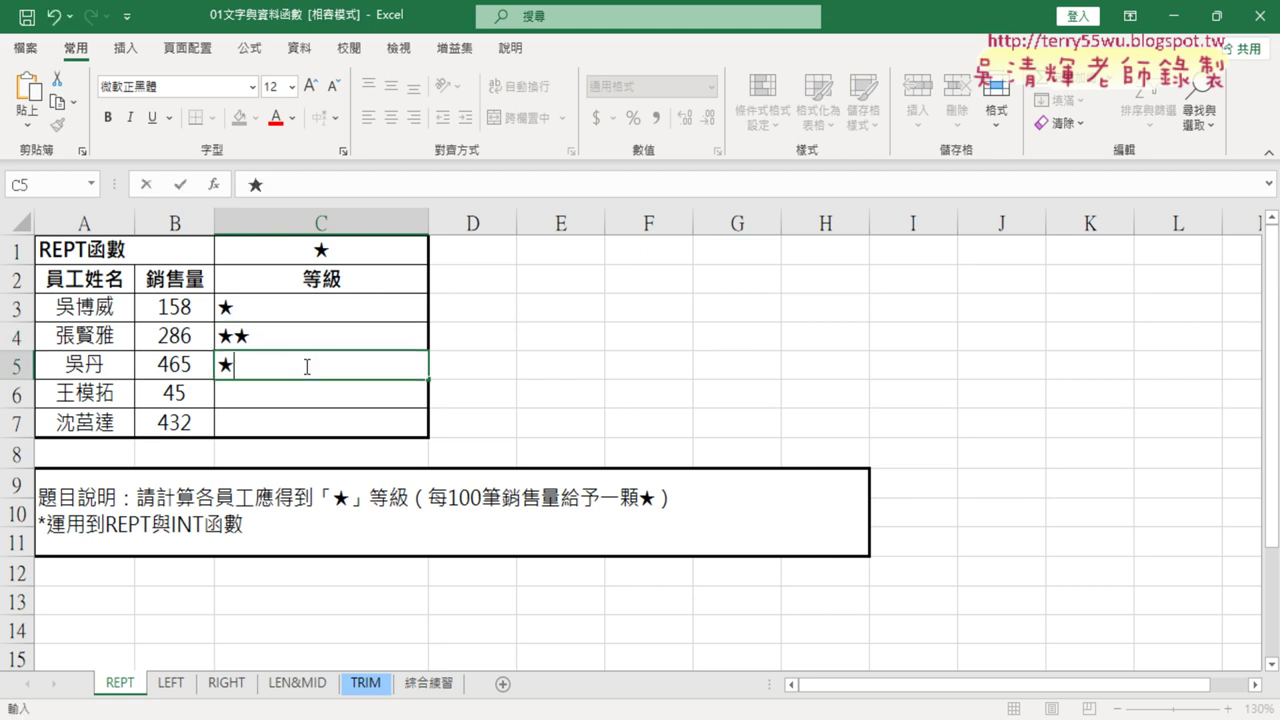
key("ctrl+v")
key("ctrl+v")
key("ctrl+v")
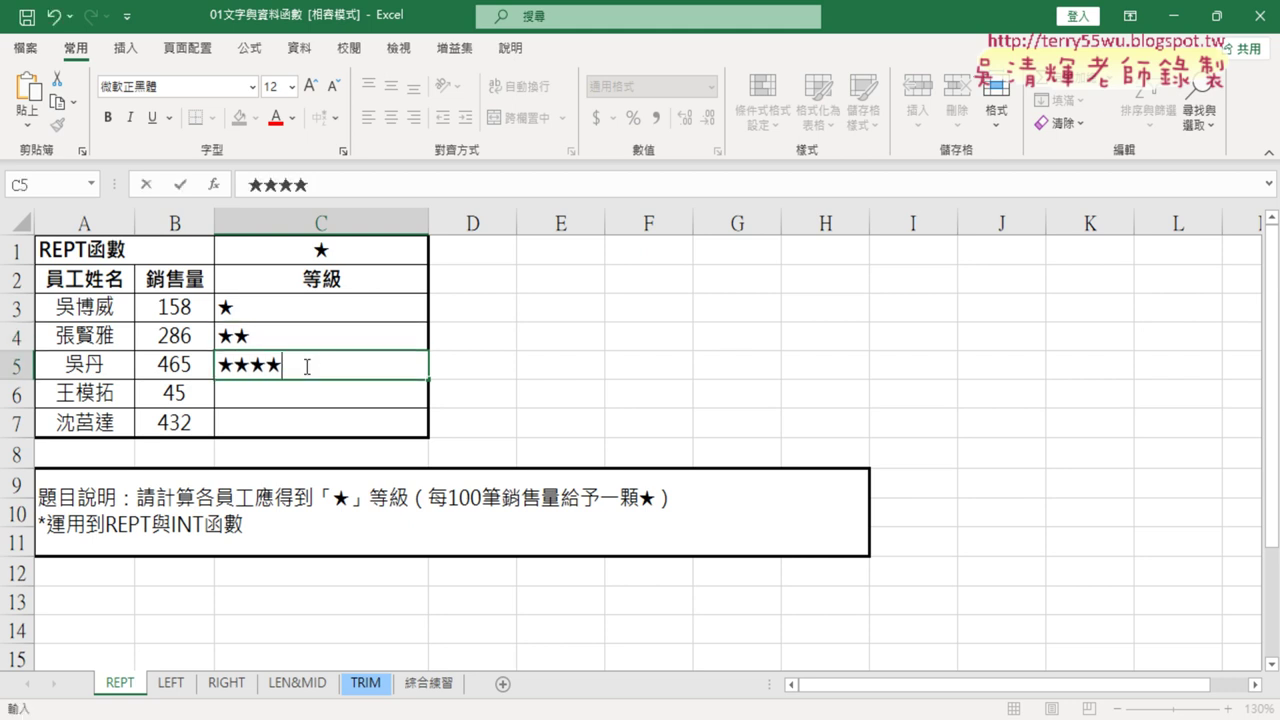
left_click(270, 396)
double_click(245, 428)
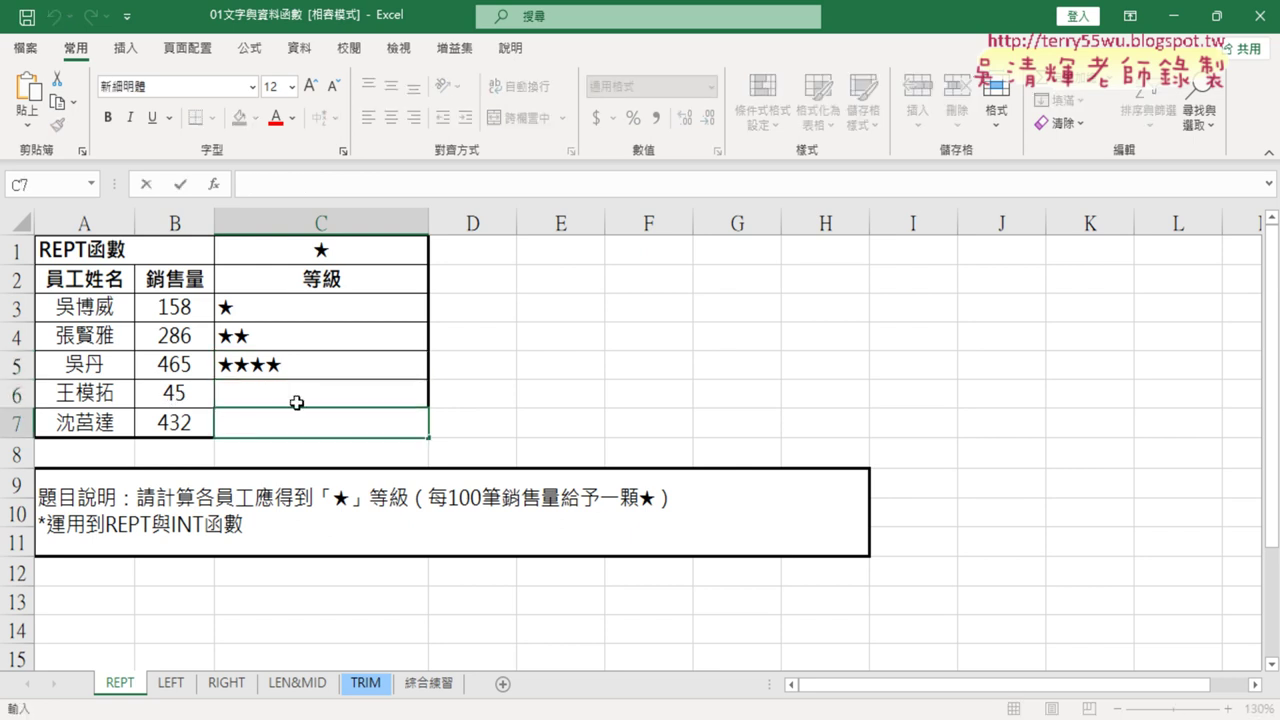
key("ctrl+v")
key("ctrl+v")
key("ctrl+v")
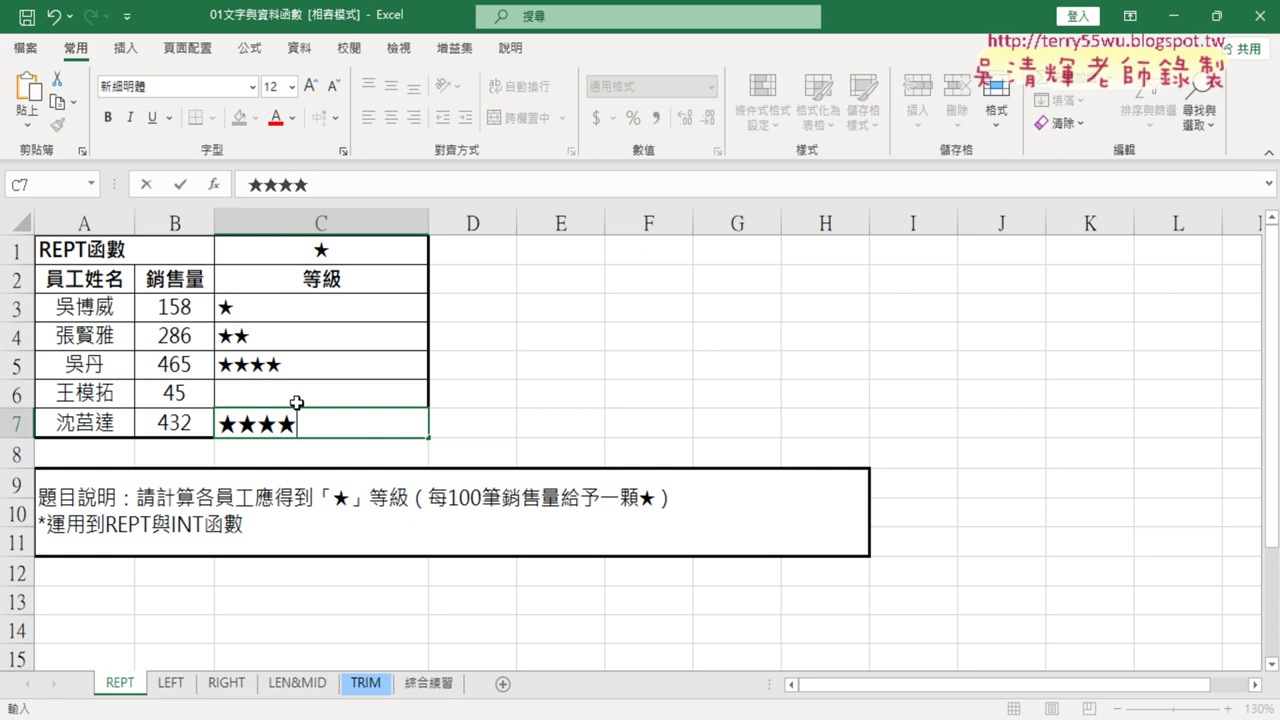
- Delete the stars in C3:C7, then switch to the LEN&MID sheet
mouse_move(331, 305)
left_mouse_down()
mouse_move(304, 425)
mouse_move(341, 417)
left_mouse_up()
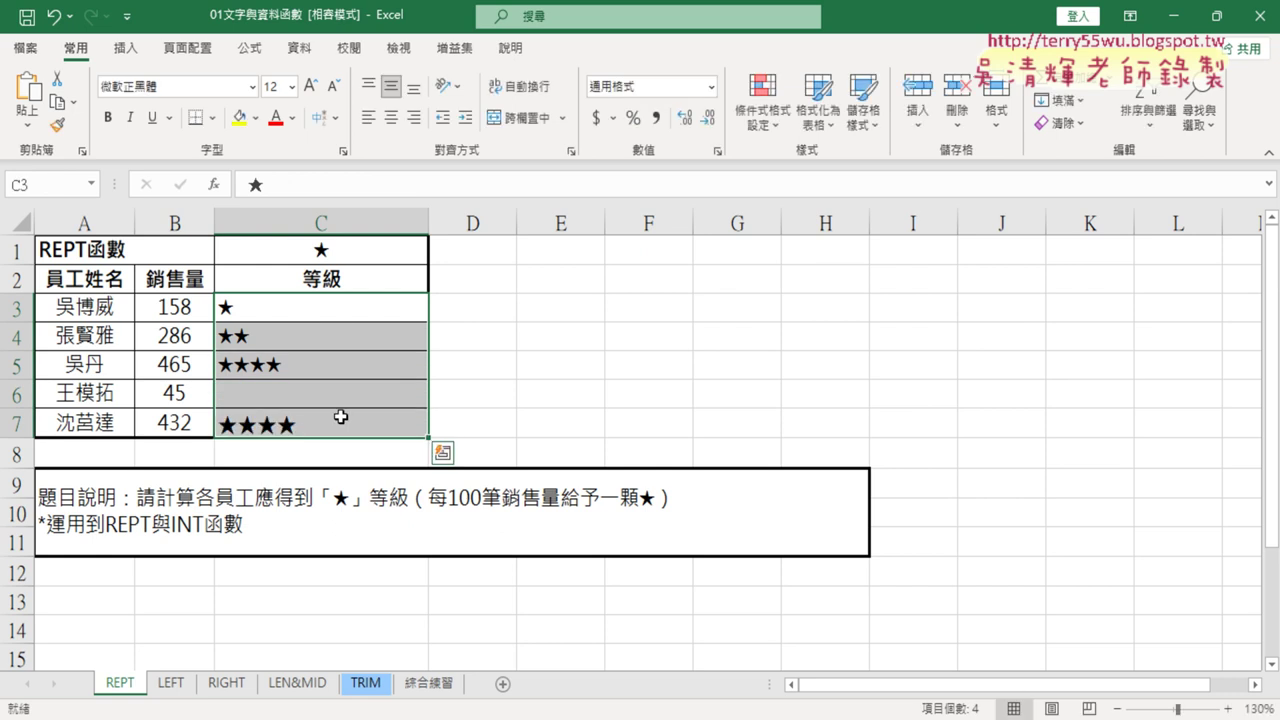
key("Delete")
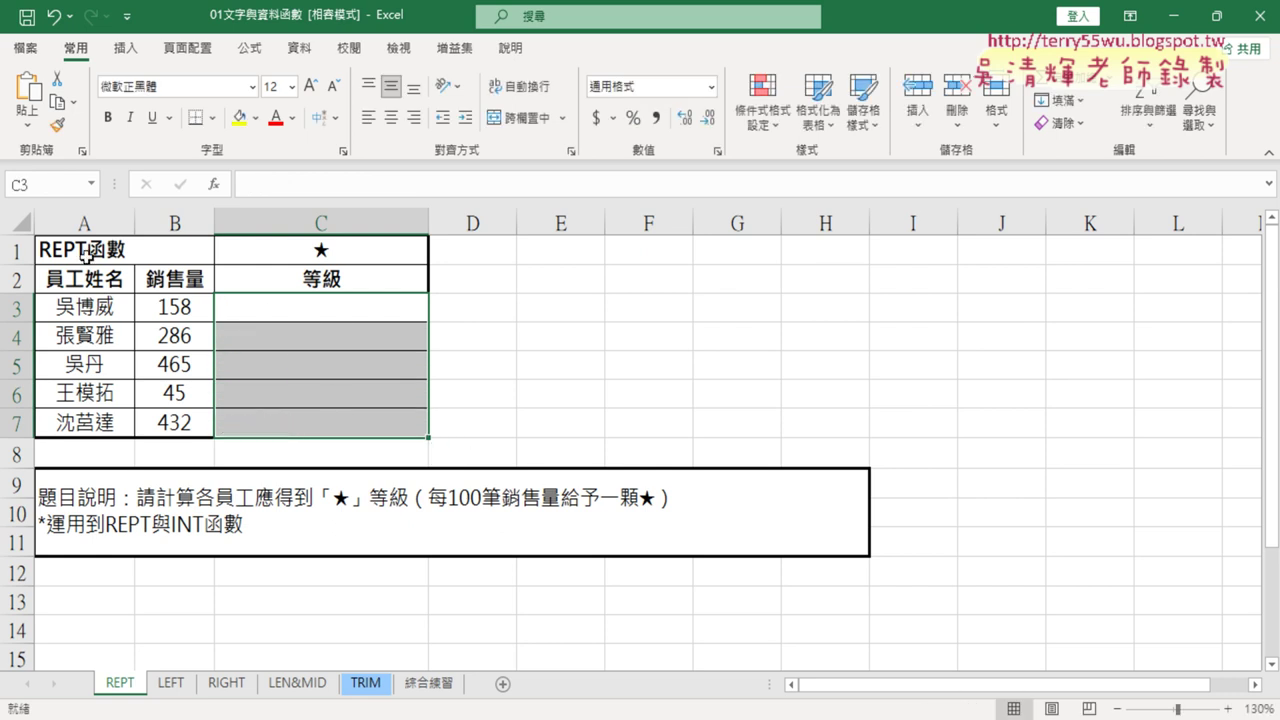
left_click(314, 249)
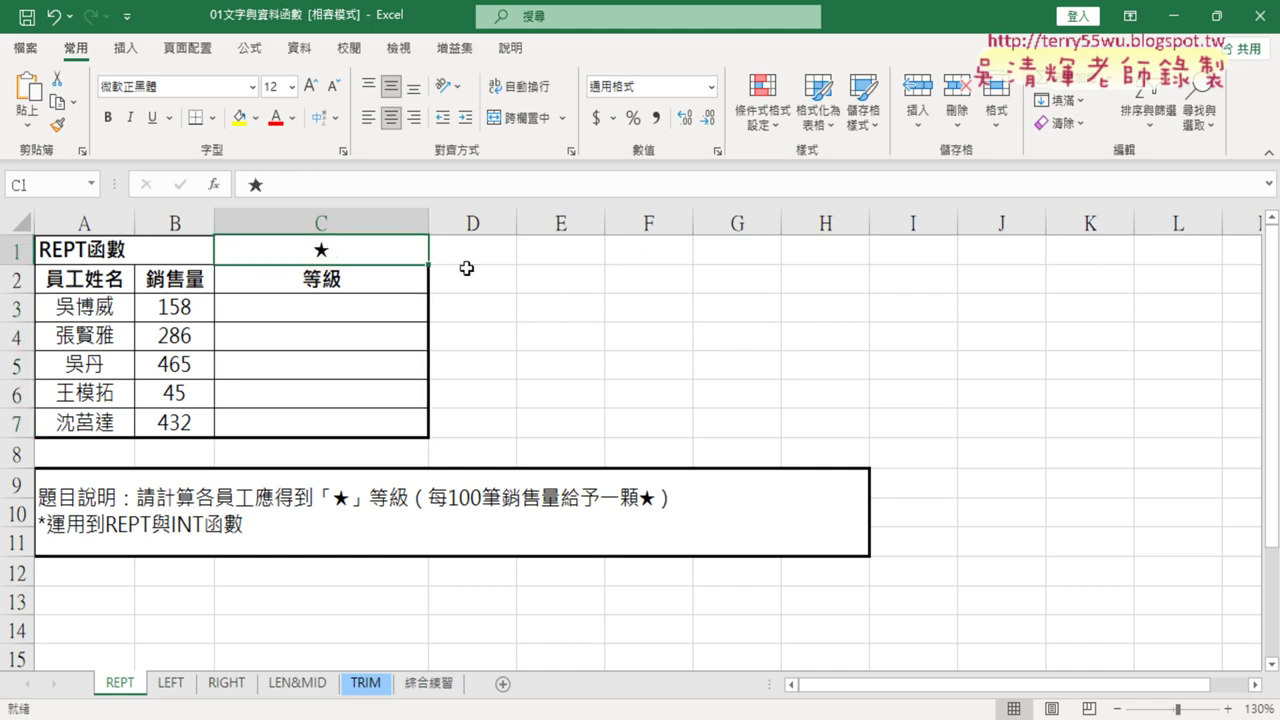
left_click(347, 318)
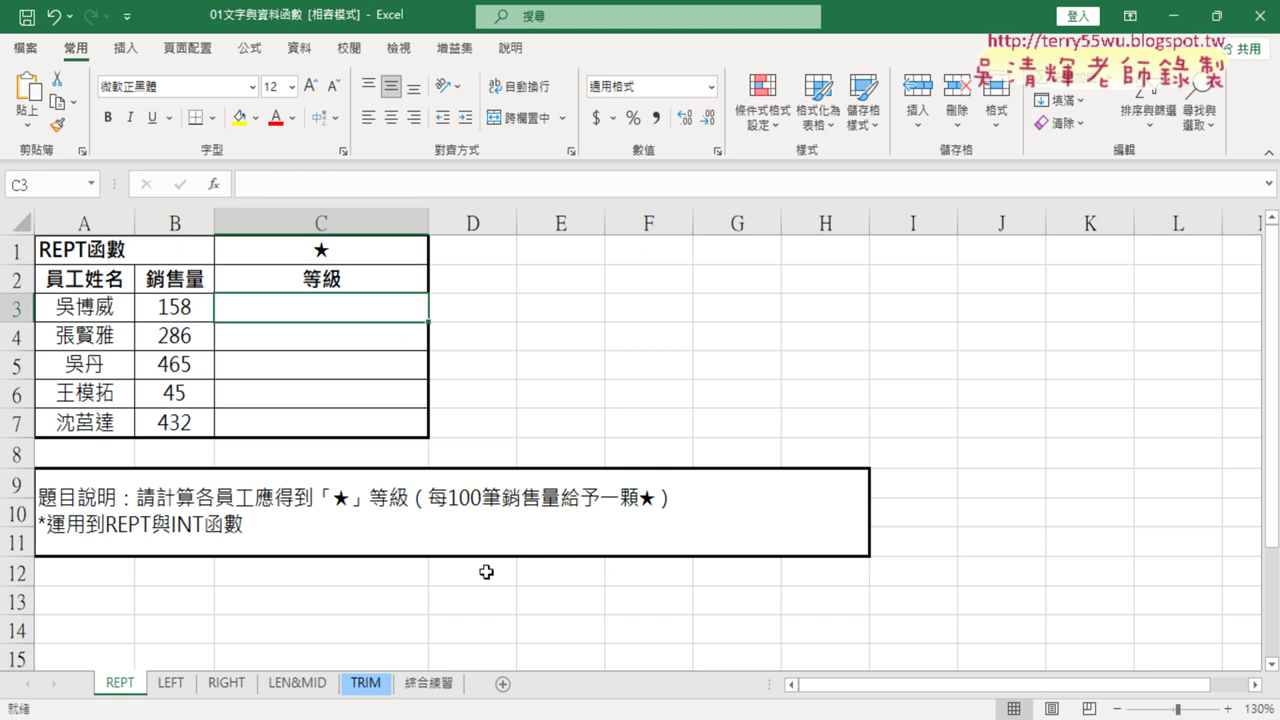
left_click(299, 686)
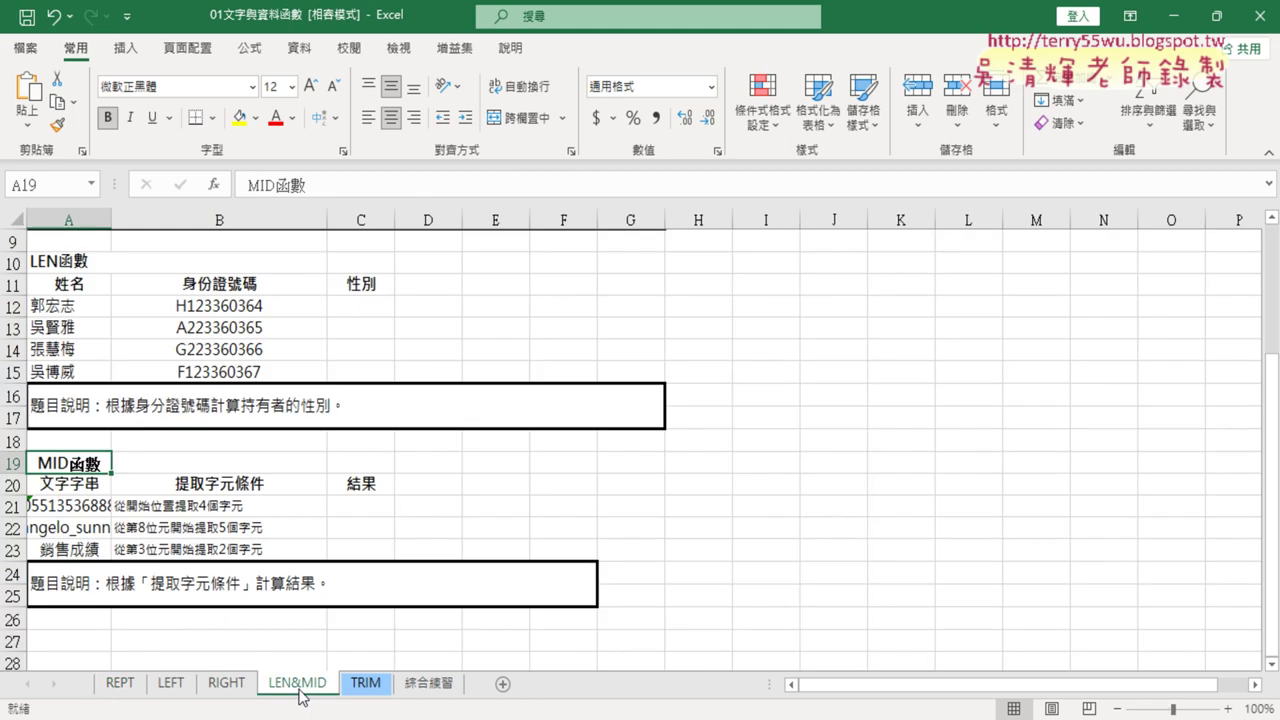